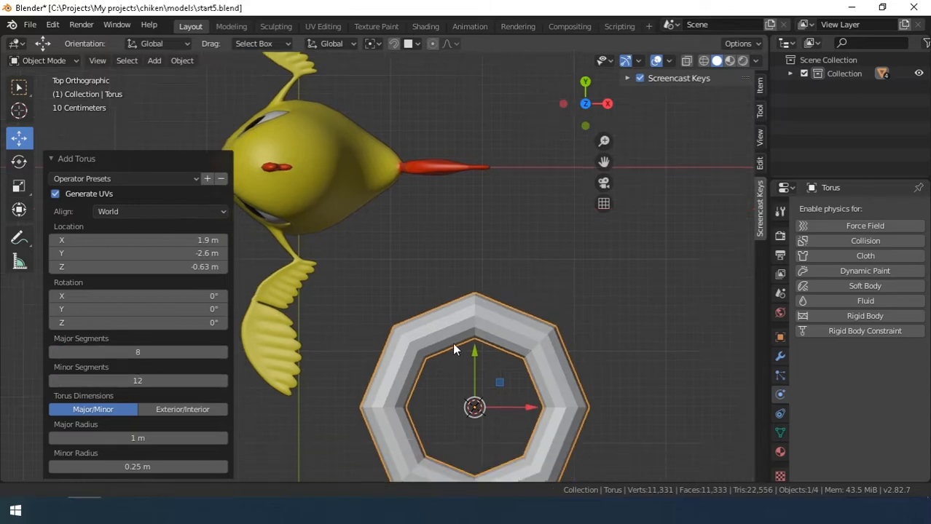
Set the torus's minor segments to 6 and open its mesh for editing
{"action": "type", "text": "6"}
{"action": "key", "text": "Return"}
{"action": "key", "text": "Tab"}
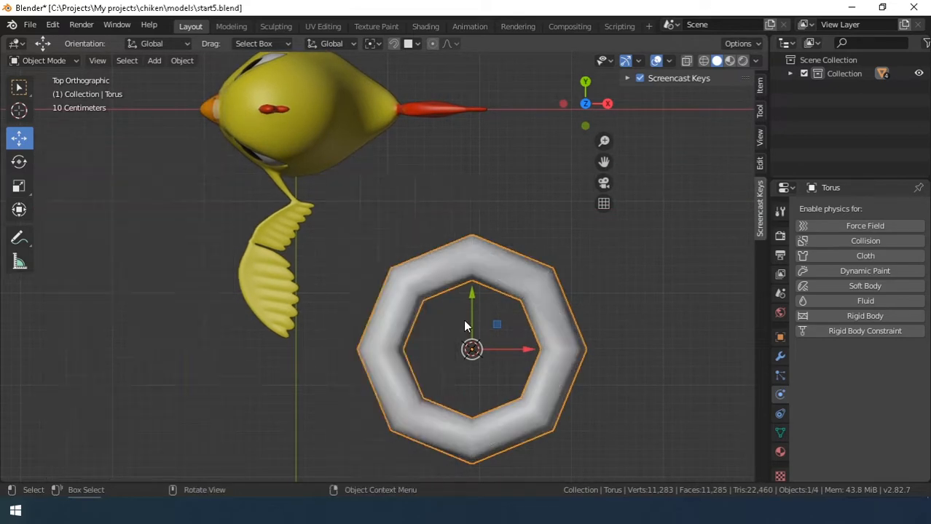
Bevel the two opposite cross-section edge loops of the torus with a width of about 0.146 m
{"action": "middle_click_drag", "start_coordinate": [463, 320], "coordinate": [491, 333]}
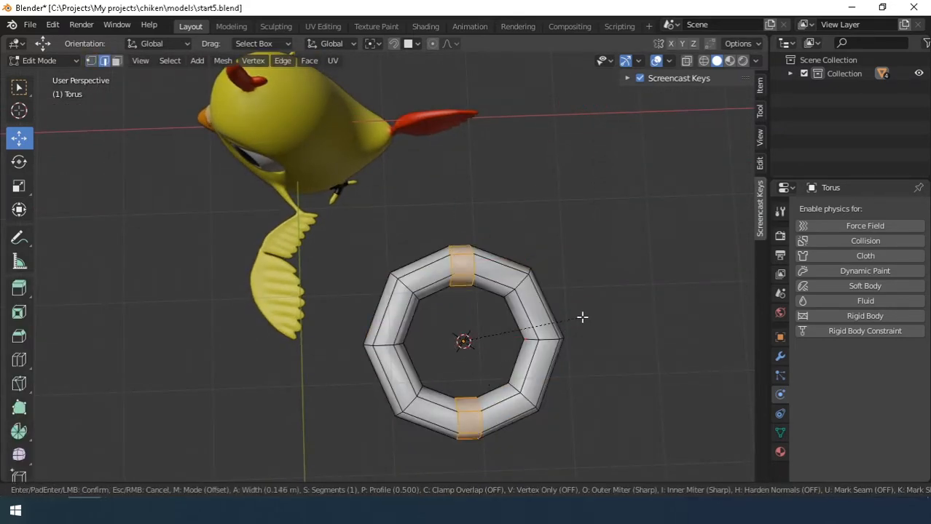
{"action": "left_click", "coordinate": [582, 316]}
{"action": "key", "text": "KP_7"}
Move the half of the torus on the positive X side outward along X to form an elongated chain link
{"action": "key", "text": "1"}
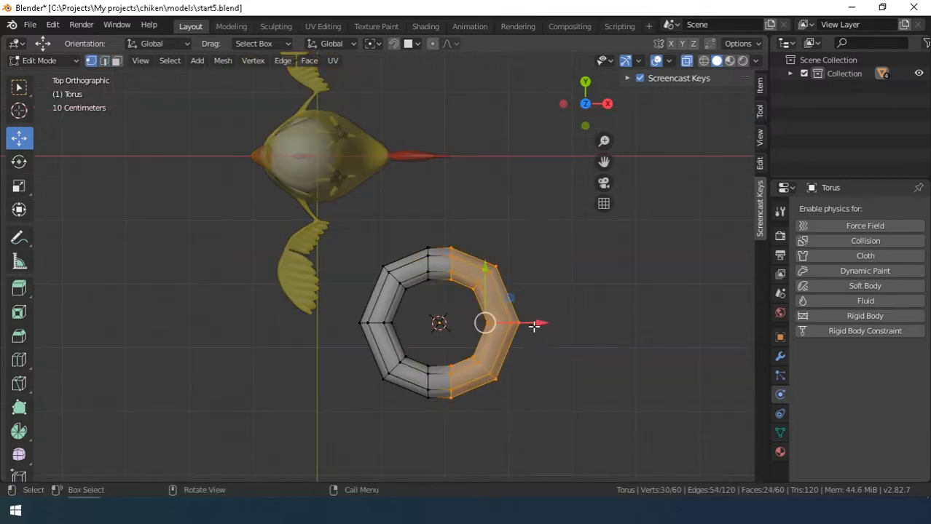
{"action": "left_click_drag", "start_coordinate": [534, 327], "coordinate": [631, 324]}
{"action": "key", "text": "Tab"}
{"action": "scroll", "coordinate": [577, 339], "scroll_direction": "up", "scroll_amount": 1}
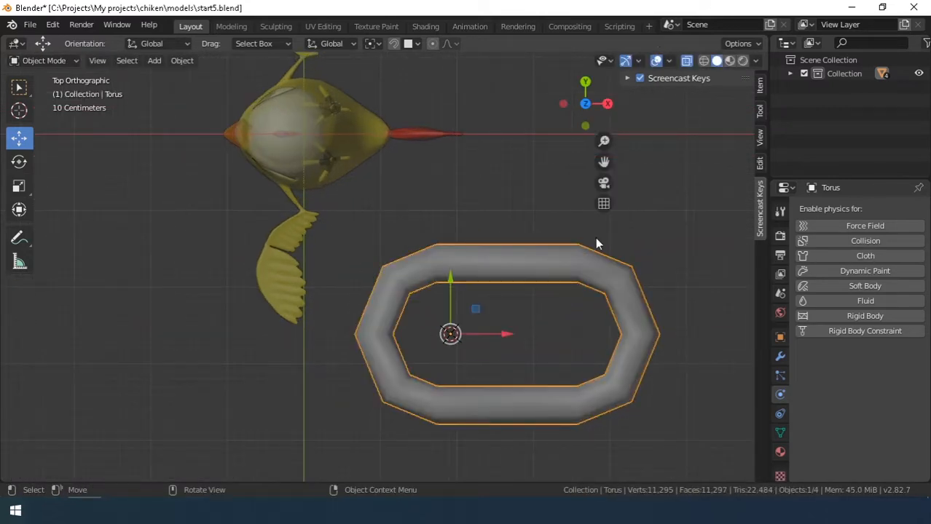
Scale the link down and set its origin to its surface centre of mass
{"action": "key", "text": "s"}
{"action": "left_click", "coordinate": [467, 279]}
{"action": "right_click", "coordinate": [467, 279]}
{"action": "mouse_move", "coordinate": [475, 233]}
{"action": "left_click", "coordinate": [567, 276]}
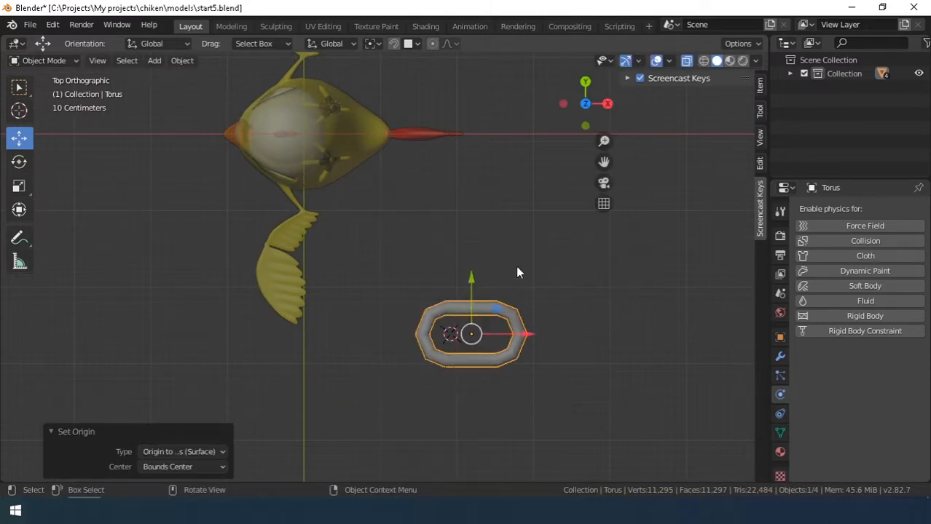
Shrink the link, move it beside the chicken's eye, and scale it again by about 0.397
{"action": "key", "text": "s"}
{"action": "left_click", "coordinate": [490, 301]}
{"action": "left_click_drag", "start_coordinate": [495, 308], "coordinate": [281, 174]}
{"action": "scroll", "coordinate": [272, 193], "scroll_direction": "up", "scroll_amount": 2}
{"action": "middle_click_drag", "start_coordinate": [272, 194], "coordinate": [454, 298], "text": "shift"}
{"action": "scroll", "coordinate": [466, 281], "scroll_direction": "up", "scroll_amount": 6}
{"action": "key", "text": "s"}
{"action": "left_click", "coordinate": [441, 234]}
Fine-tune the link's size against the chicken, scaling by about 0.944 and about 1.303 before a final resize
{"action": "scroll", "coordinate": [402, 258], "scroll_direction": "up", "scroll_amount": 6}
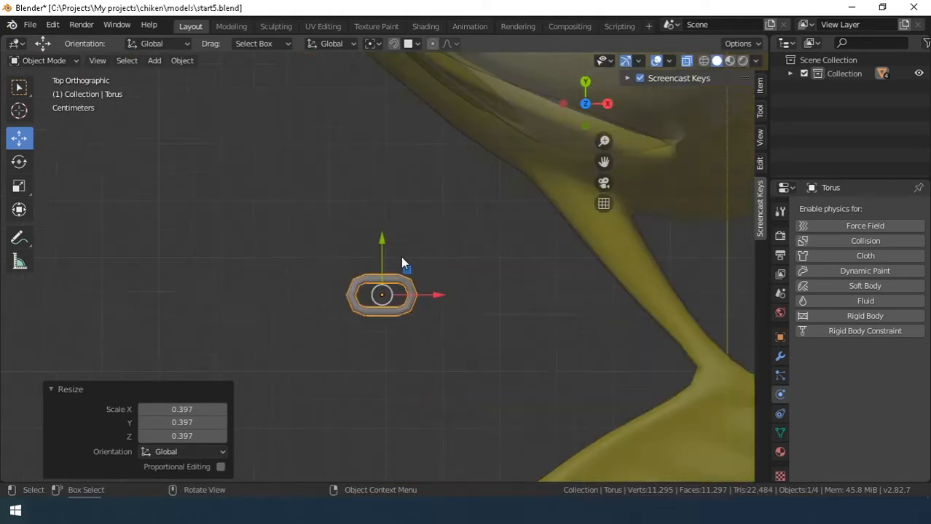
{"action": "key", "text": "s"}
{"action": "left_click", "coordinate": [520, 191]}
{"action": "scroll", "coordinate": [512, 225], "scroll_direction": "down", "scroll_amount": 5}
{"action": "middle_click_drag", "start_coordinate": [512, 227], "coordinate": [503, 271], "text": "shift"}
{"action": "scroll", "coordinate": [501, 259], "scroll_direction": "up", "scroll_amount": 1}
{"action": "scroll", "coordinate": [503, 272], "scroll_direction": "down", "scroll_amount": 1}
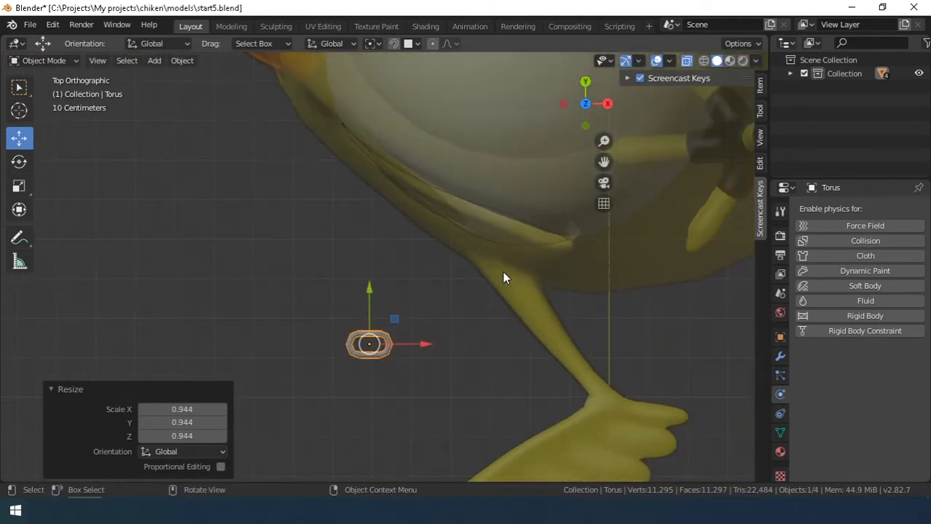
{"action": "scroll", "coordinate": [511, 234], "scroll_direction": "up", "scroll_amount": 1}
{"action": "key", "text": "s"}
{"action": "left_click", "coordinate": [575, 194]}
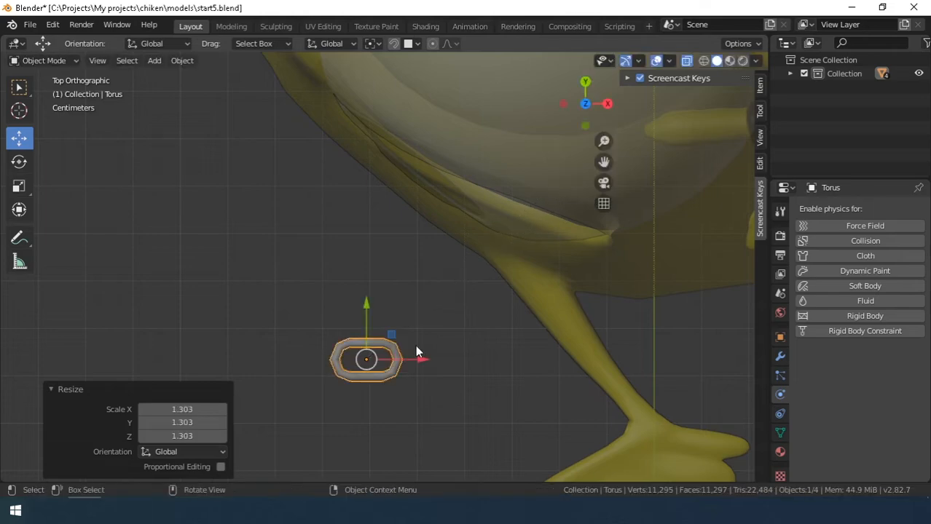
{"action": "scroll", "coordinate": [419, 339], "scroll_direction": "up", "scroll_amount": 1}
{"action": "key", "text": "s"}
{"action": "left_click", "coordinate": [466, 253]}
Apply the scale transform to the chain link
{"action": "scroll", "coordinate": [448, 267], "scroll_direction": "down", "scroll_amount": 5}
{"action": "middle_click_drag", "start_coordinate": [447, 268], "coordinate": [453, 237], "text": "shift"}
{"action": "scroll", "coordinate": [430, 230], "scroll_direction": "up", "scroll_amount": 7}
{"action": "key", "text": "ctrl+a"}
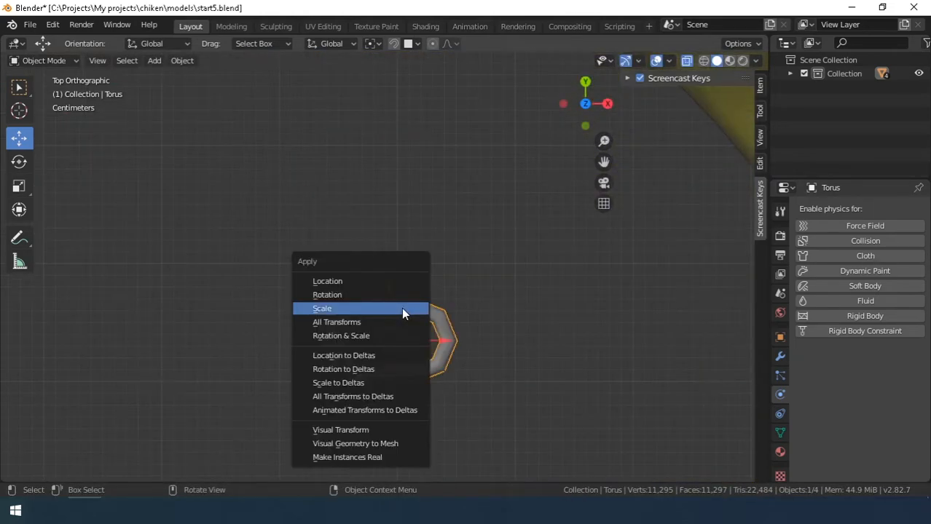
{"action": "left_click", "coordinate": [401, 308]}
Move the link to the side of the chicken's body and raise it about 1.15 m along Z
{"action": "scroll", "coordinate": [461, 324], "scroll_direction": "down", "scroll_amount": 5}
{"action": "middle_click_drag", "start_coordinate": [462, 326], "coordinate": [469, 390], "text": "shift"}
{"action": "key", "text": "g"}
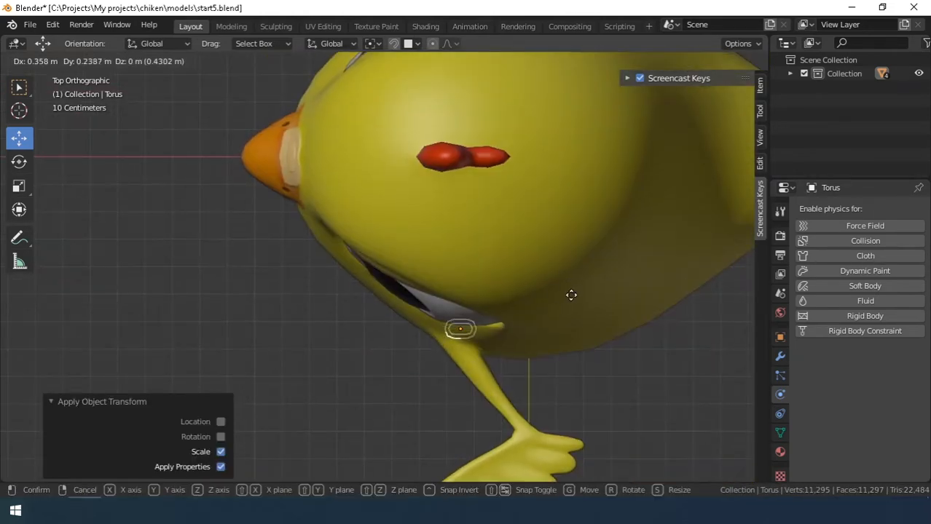
{"action": "left_click", "coordinate": [624, 332]}
{"action": "middle_click_drag", "start_coordinate": [624, 332], "coordinate": [616, 193]}
{"action": "scroll", "coordinate": [502, 338], "scroll_direction": "down", "scroll_amount": 5}
{"action": "key", "text": "g"}
{"action": "key", "text": "z"}
{"action": "left_click", "coordinate": [471, 230]}
Refine the link's position so it rests against the chicken's side just behind the eye
{"action": "middle_click_drag", "start_coordinate": [472, 229], "coordinate": [455, 304]}
{"action": "key", "text": "KP_7"}
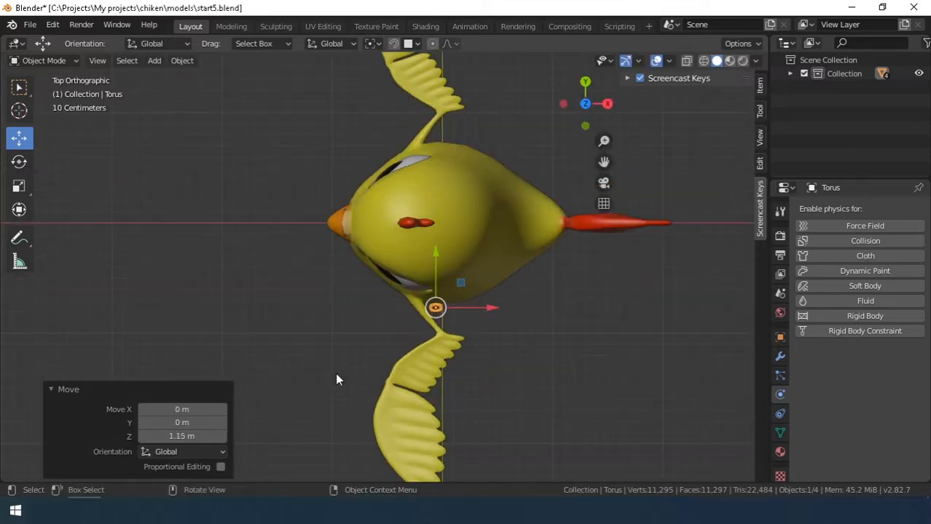
{"action": "scroll", "coordinate": [335, 373], "scroll_direction": "up", "scroll_amount": 5}
{"action": "left_click_drag", "start_coordinate": [514, 327], "coordinate": [514, 287]}
{"action": "scroll", "coordinate": [519, 321], "scroll_direction": "down", "scroll_amount": 3}
{"action": "middle_click_drag", "start_coordinate": [525, 379], "coordinate": [529, 224]}
{"action": "key", "text": "KP_1"}
{"action": "left_click_drag", "start_coordinate": [466, 230], "coordinate": [459, 228]}
{"action": "scroll", "coordinate": [494, 306], "scroll_direction": "up", "scroll_amount": 4}
{"action": "middle_click_drag", "start_coordinate": [501, 222], "coordinate": [506, 353]}
{"action": "left_click_drag", "start_coordinate": [581, 293], "coordinate": [584, 301]}
{"action": "key", "text": "KP_7"}
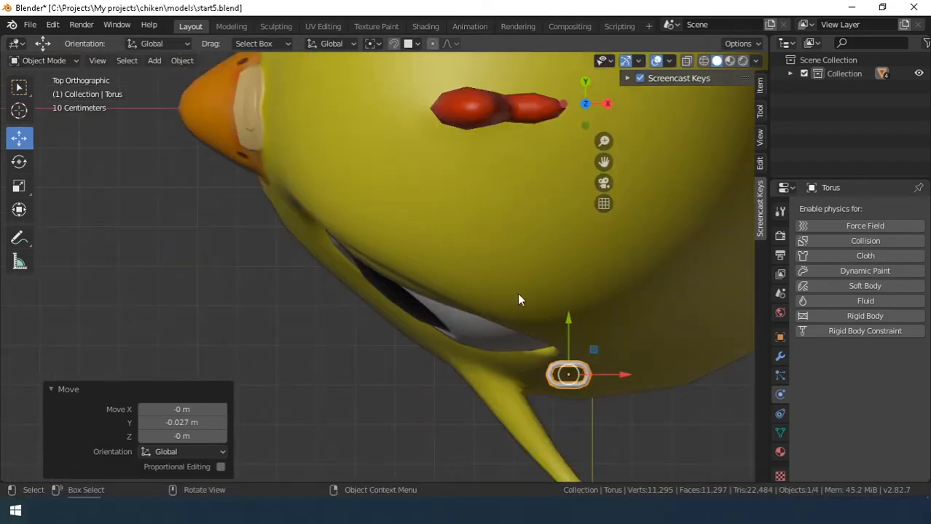
Mark the link's inner edge loop as a UV seam
{"action": "middle_click_drag", "start_coordinate": [632, 371], "coordinate": [437, 330], "text": "shift"}
{"action": "scroll", "coordinate": [408, 353], "scroll_direction": "up", "scroll_amount": 5}
{"action": "key", "text": "Tab"}
{"action": "scroll", "coordinate": [372, 372], "scroll_direction": "up", "scroll_amount": 3}
{"action": "key", "text": "2"}
{"action": "left_click", "coordinate": [280, 342], "text": "alt"}
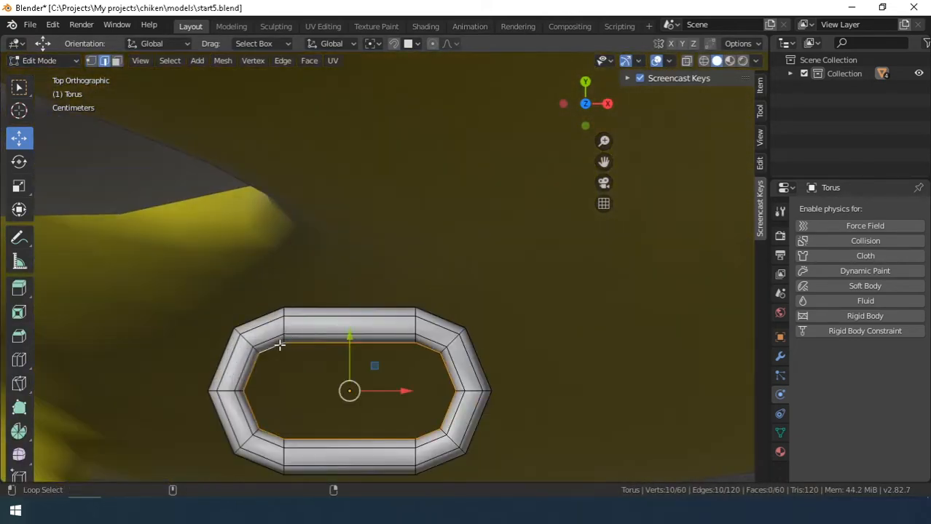
{"action": "key", "text": "ctrl+e"}
{"action": "left_click", "coordinate": [286, 347]}
{"action": "left_click", "coordinate": [415, 324]}
Mark the cross-section edge loops at both rounded ends of the link as seams
{"action": "left_click", "coordinate": [473, 390], "text": "alt"}
{"action": "key", "text": "ctrl+e"}
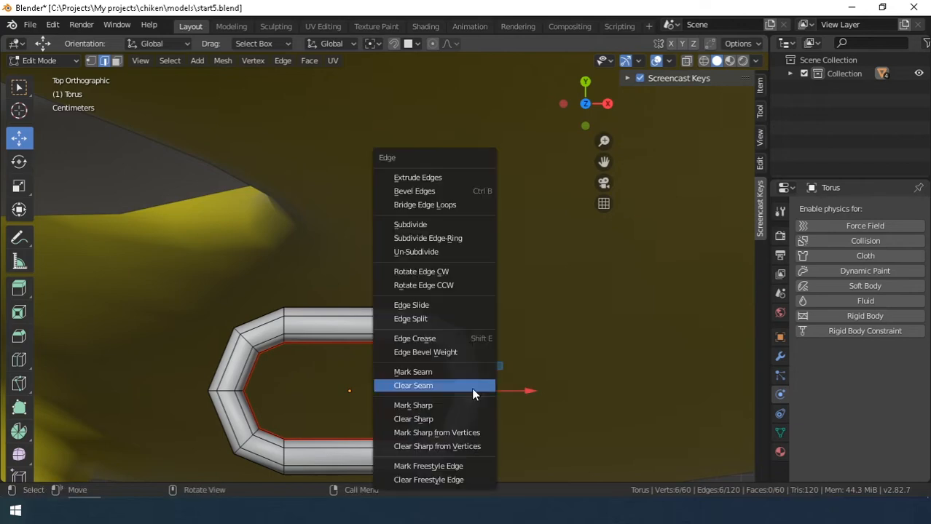
{"action": "left_click", "coordinate": [471, 372]}
{"action": "scroll", "coordinate": [472, 394], "scroll_direction": "up", "scroll_amount": 2}
{"action": "middle_click_drag", "start_coordinate": [469, 410], "coordinate": [472, 282], "text": "shift"}
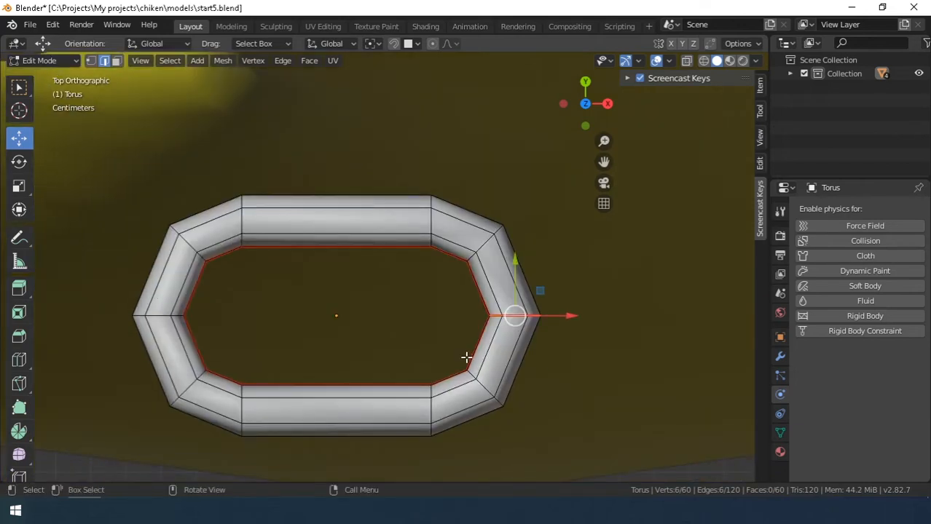
{"action": "key", "text": "ctrl+e"}
{"action": "left_click", "coordinate": [158, 315]}
Unwrap all faces of the link with the Angle Based method
{"action": "key", "text": "a"}
{"action": "key", "text": "u"}
{"action": "left_click", "coordinate": [182, 239]}
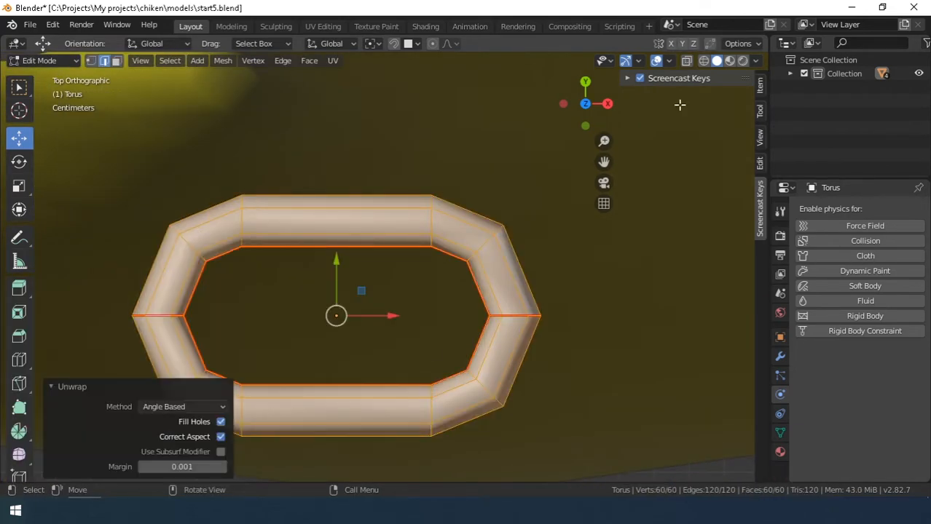
Split the 3D view in two and show the UV Editor beside it
{"action": "left_click_drag", "start_coordinate": [765, 39], "coordinate": [453, 45]}
{"action": "left_click", "coordinate": [467, 44]}
{"action": "left_click", "coordinate": [493, 124]}
{"action": "middle_click_drag", "start_coordinate": [577, 257], "coordinate": [603, 265]}
{"action": "scroll", "coordinate": [603, 264], "scroll_direction": "up", "scroll_amount": 2}
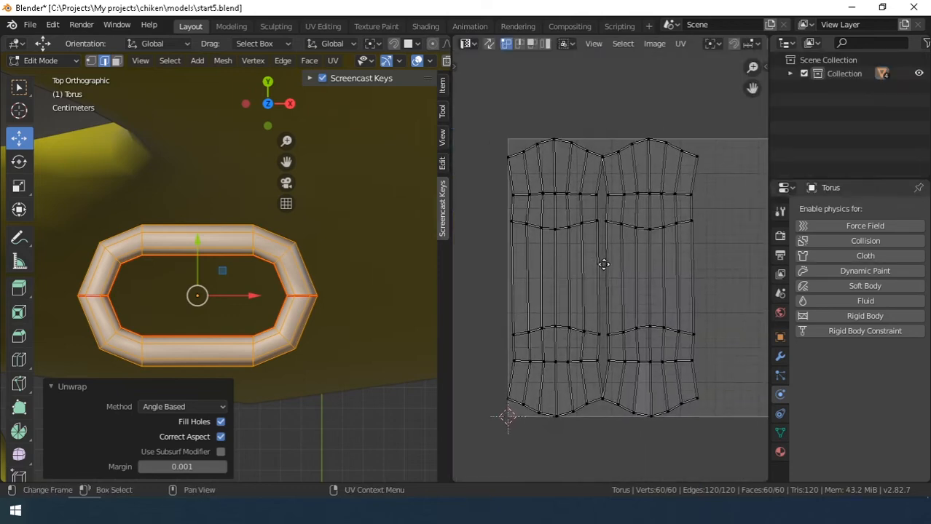
{"action": "scroll", "coordinate": [604, 264], "scroll_direction": "down", "scroll_amount": 2}
Separate the two UV islands by moving one about 0.04 sideways in island selection mode
{"action": "left_click_drag", "start_coordinate": [517, 150], "coordinate": [689, 395]}
{"action": "key", "text": "4"}
{"action": "scroll", "coordinate": [702, 305], "scroll_direction": "up", "scroll_amount": 2}
{"action": "left_click", "coordinate": [702, 243]}
{"action": "key", "text": "g"}
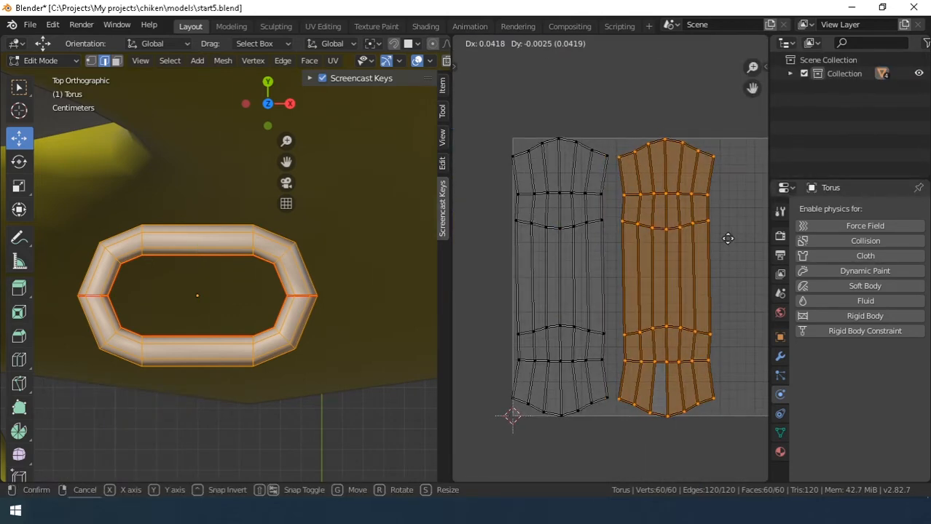
{"action": "left_click", "coordinate": [727, 238]}
Scale down both UV islands and position them inside the UV square, and finish editing the mesh
{"action": "key", "text": "a"}
{"action": "key", "text": "s"}
{"action": "left_click", "coordinate": [718, 220]}
{"action": "scroll", "coordinate": [721, 226], "scroll_direction": "down", "scroll_amount": 1}
{"action": "middle_click_drag", "start_coordinate": [757, 241], "coordinate": [696, 251]}
{"action": "key", "text": "g"}
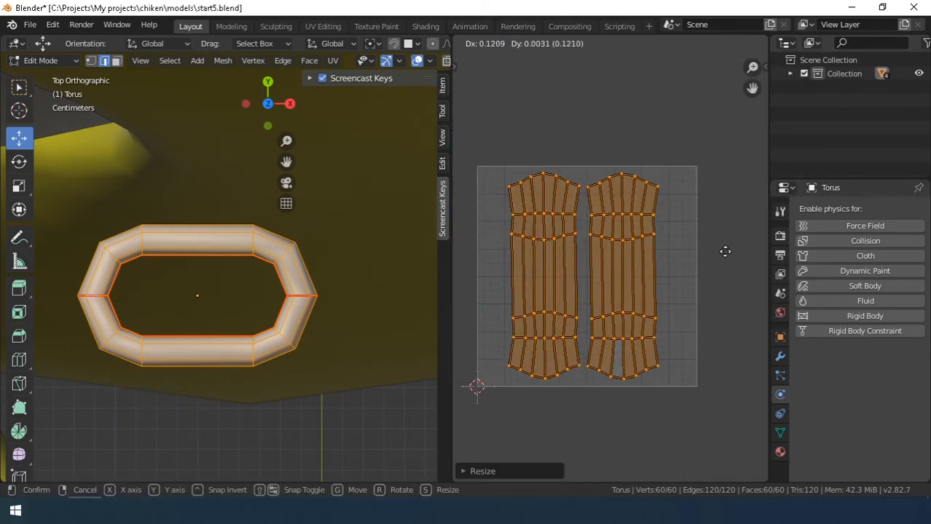
{"action": "key", "text": "s"}
{"action": "key", "text": "g"}
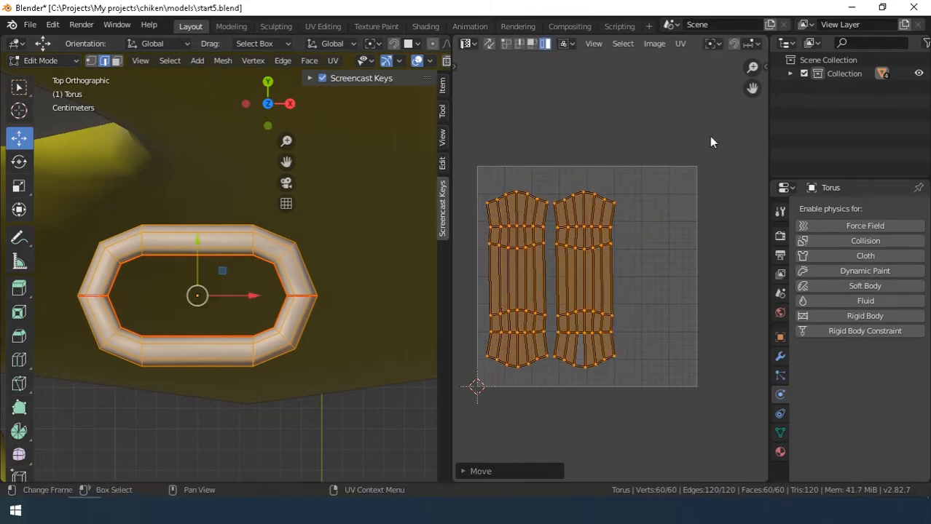
{"action": "key", "text": "s"}
{"action": "left_click", "coordinate": [683, 154]}
{"action": "key", "text": "g"}
{"action": "left_click", "coordinate": [675, 156]}
{"action": "scroll", "coordinate": [670, 168], "scroll_direction": "down", "scroll_amount": 2}
{"action": "key", "text": "alt+a"}
{"action": "key", "text": "Tab"}
Duplicate the link along X, rotate the copy 90° about X, and position it to interlock with the first
{"action": "middle_click_drag", "start_coordinate": [244, 364], "coordinate": [236, 283]}
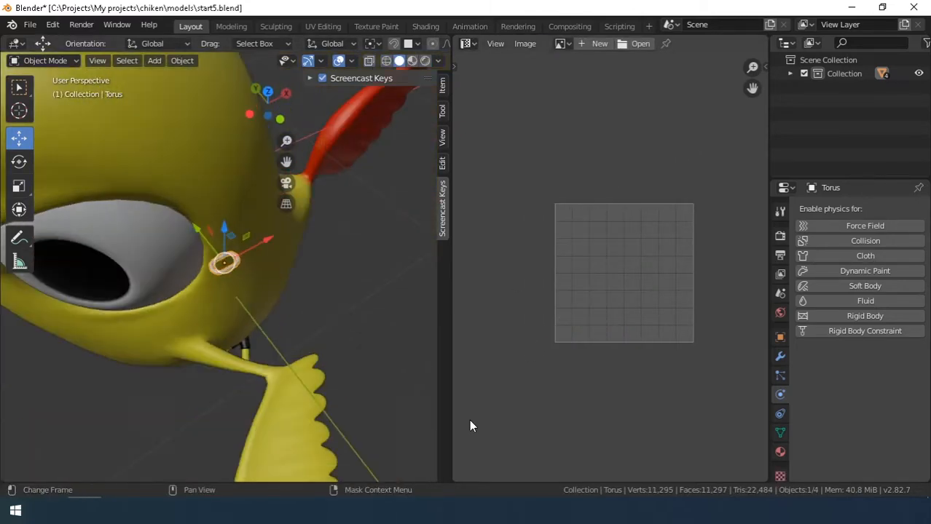
{"action": "key", "text": "KP_7"}
{"action": "scroll", "coordinate": [397, 299], "scroll_direction": "up", "scroll_amount": 8}
{"action": "scroll", "coordinate": [188, 311], "scroll_direction": "down", "scroll_amount": 11}
{"action": "middle_click_drag", "start_coordinate": [188, 311], "coordinate": [353, 163]}
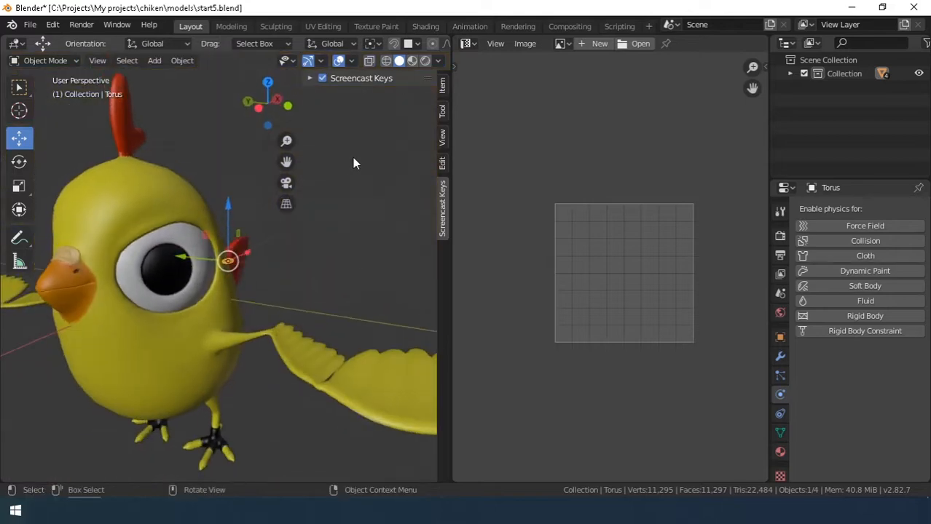
{"action": "scroll", "coordinate": [179, 297], "scroll_direction": "up", "scroll_amount": 3}
{"action": "key", "text": "KP_7"}
{"action": "key", "text": "shift+d"}
{"action": "left_click", "coordinate": [357, 288]}
{"action": "key", "text": "r"}
{"action": "key", "text": "x"}
{"action": "key", "text": "9"}
{"action": "key", "text": "0"}
{"action": "key", "text": "Return"}
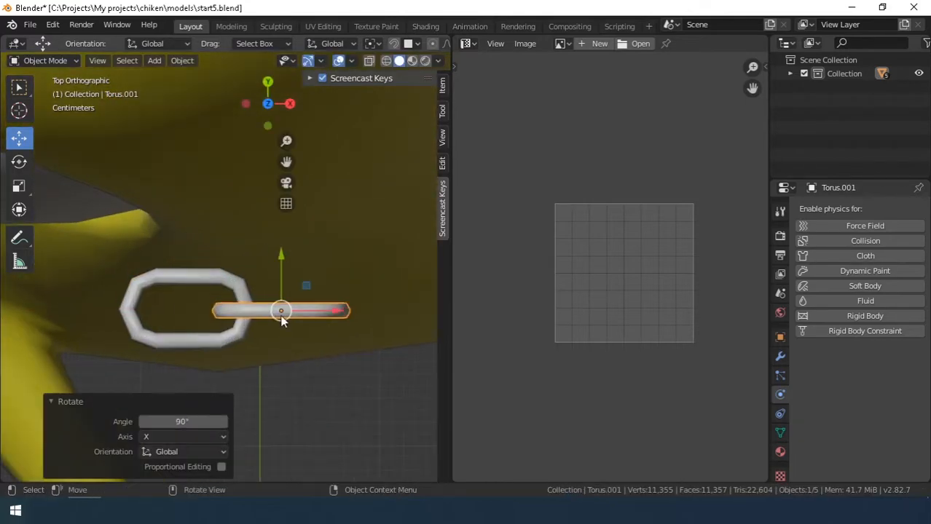
{"action": "left_click_drag", "start_coordinate": [311, 311], "coordinate": [307, 310]}
Duplicate both links as a pair, rotate the copy slightly, and hook it onto the end of the chain
{"action": "middle_click_drag", "start_coordinate": [307, 311], "coordinate": [188, 295]}
{"action": "key", "text": "KP_7"}
{"action": "left_click", "coordinate": [241, 297], "text": "shift"}
{"action": "scroll", "coordinate": [251, 306], "scroll_direction": "down", "scroll_amount": 2}
{"action": "key", "text": "shift+d"}
{"action": "left_click", "coordinate": [393, 315]}
{"action": "key", "text": "r"}
{"action": "left_click", "coordinate": [370, 198]}
{"action": "scroll", "coordinate": [370, 218], "scroll_direction": "down", "scroll_amount": 2}
{"action": "key", "text": "g"}
{"action": "left_click", "coordinate": [341, 318]}
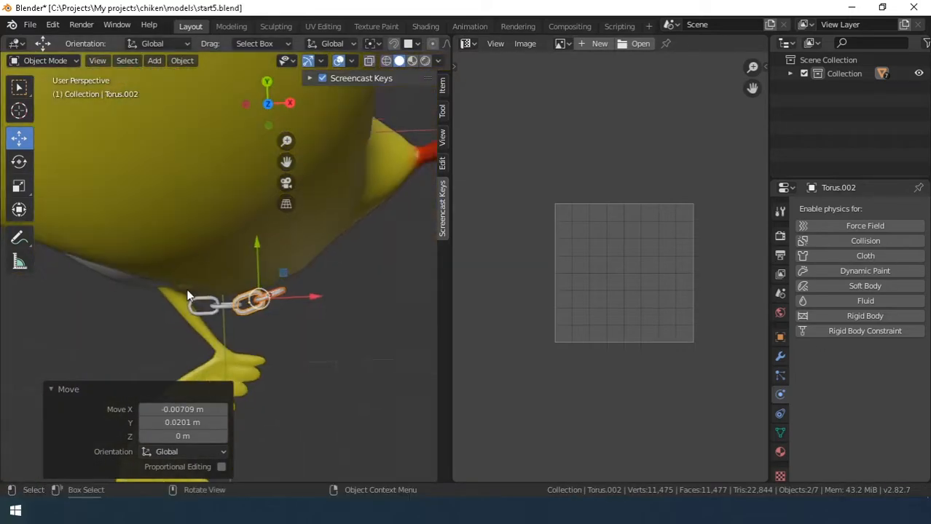
Duplicate the four chain links, rotate the copy about -20°, and fit it along the curve of the body
{"action": "key", "text": "KP_7"}
{"action": "left_click", "coordinate": [225, 311], "text": "shift"}
{"action": "left_click", "coordinate": [212, 319], "text": "shift"}
{"action": "key", "text": "shift+d"}
{"action": "left_click", "coordinate": [313, 300]}
{"action": "key", "text": "r"}
{"action": "left_click", "coordinate": [359, 227]}
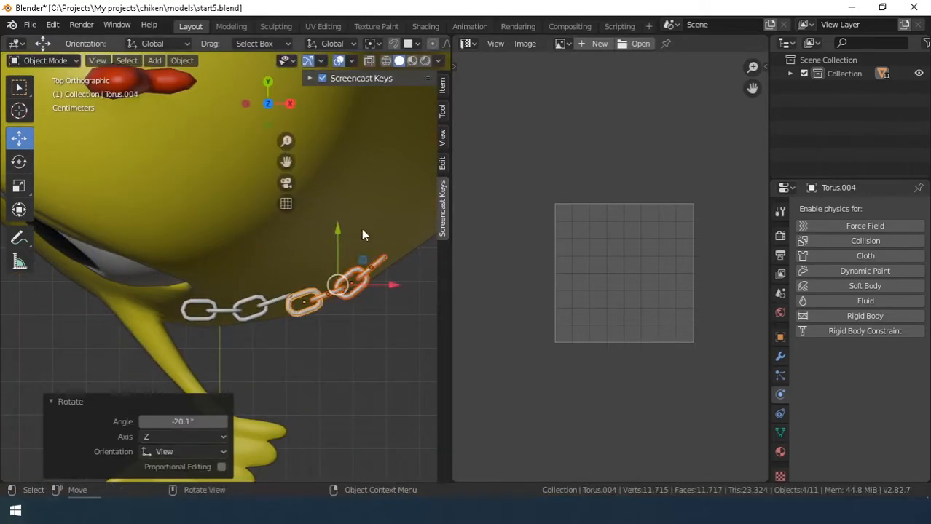
{"action": "key", "text": "g"}
{"action": "left_click", "coordinate": [349, 208]}
{"action": "key", "text": "r"}
{"action": "left_click", "coordinate": [316, 245]}
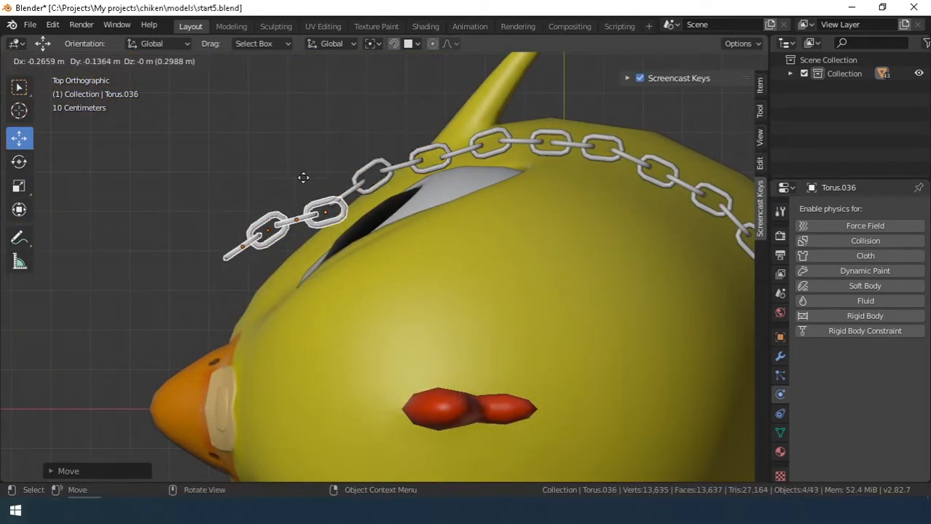
Move and rotate the newest chain pieces so the chain continues around the face and below the eye
{"action": "key", "text": "g"}
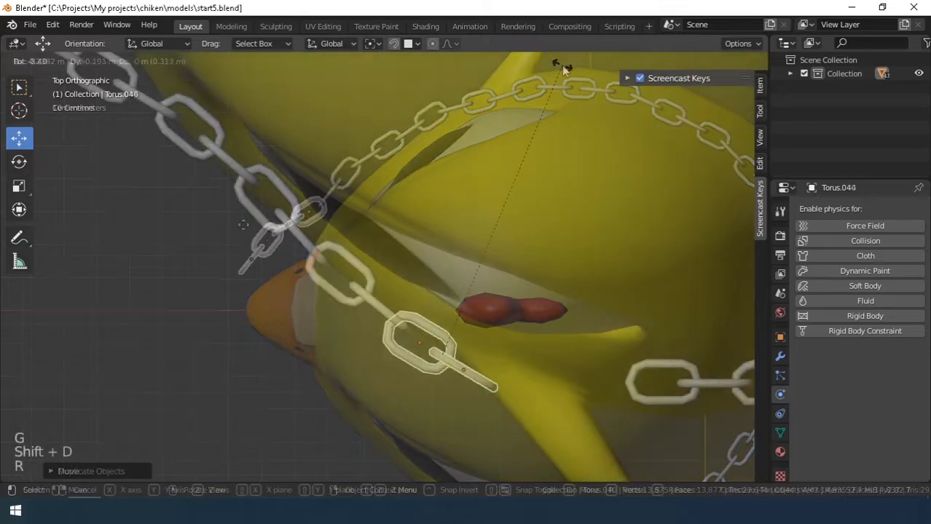
{"action": "key", "text": "r"}
{"action": "left_click", "coordinate": [526, 138]}
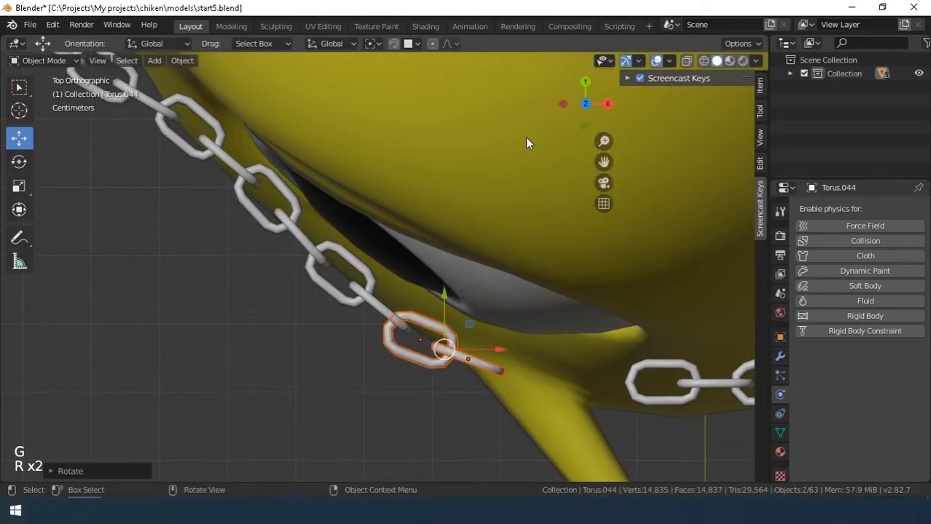
{"action": "key", "text": "g"}
{"action": "left_click", "coordinate": [534, 129]}
Rotate the duplicated pair of links about -13° and move it to extend the chain toward the first link
{"action": "key", "text": "r"}
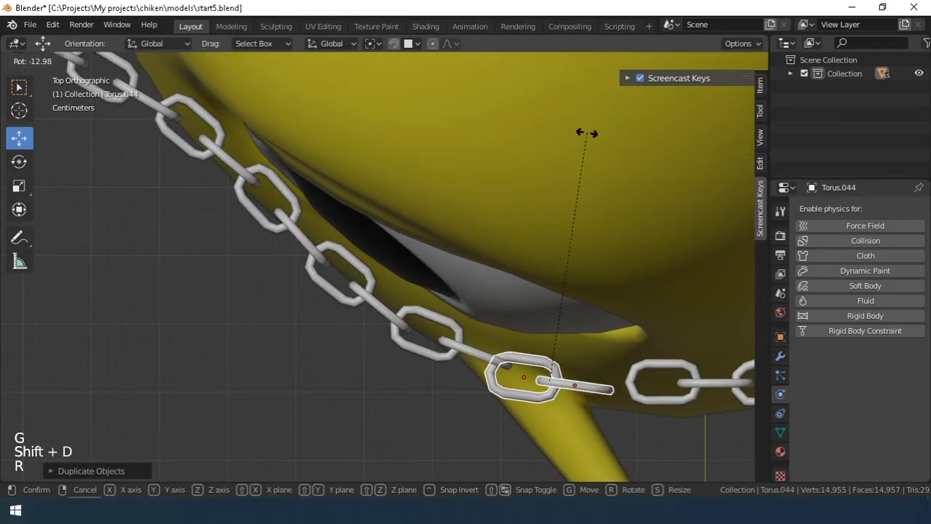
{"action": "left_click", "coordinate": [583, 139]}
{"action": "key", "text": "g"}
{"action": "left_click", "coordinate": [560, 240]}
{"action": "middle_click_drag", "start_coordinate": [561, 240], "coordinate": [357, 142], "text": "shift"}
{"action": "scroll", "coordinate": [417, 317], "scroll_direction": "up", "scroll_amount": 2}
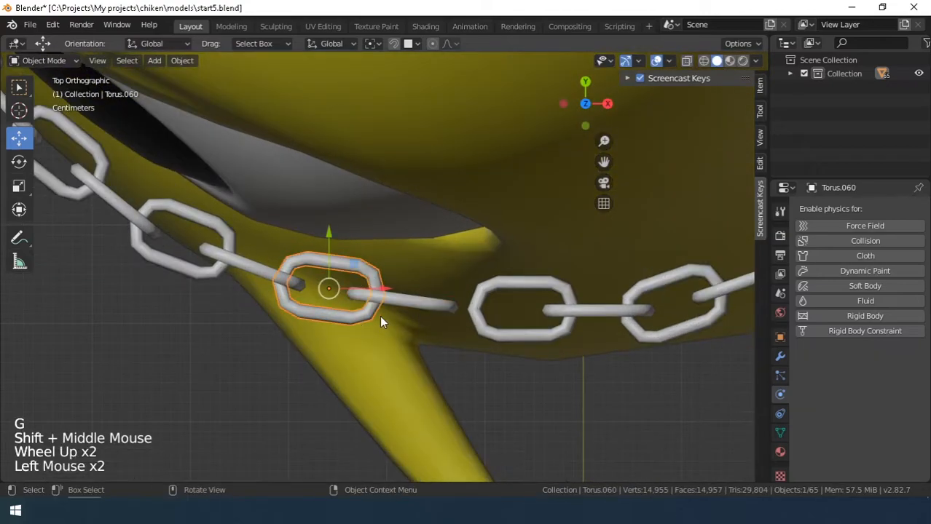
Duplicate the selected chain link, place the copy in the remaining gap at the chain's end, and rotate it
{"action": "key", "text": "shift+d"}
{"action": "left_click", "coordinate": [521, 339]}
{"action": "middle_click_drag", "start_coordinate": [521, 339], "coordinate": [456, 256]}
{"action": "left_click", "coordinate": [19, 162]}
{"action": "left_click_drag", "start_coordinate": [428, 282], "coordinate": [428, 252]}
Tilt the new link on its local axes until it interlocks with both neighbours, and clear the selection
{"action": "middle_click_drag", "start_coordinate": [428, 252], "coordinate": [372, 144]}
{"action": "left_click_drag", "start_coordinate": [371, 145], "coordinate": [380, 149]}
{"action": "middle_click_drag", "start_coordinate": [380, 149], "coordinate": [412, 325]}
{"action": "left_click_drag", "start_coordinate": [412, 325], "coordinate": [405, 333]}
{"action": "left_click_drag", "start_coordinate": [395, 380], "coordinate": [408, 378]}
{"action": "middle_click_drag", "start_coordinate": [408, 378], "coordinate": [435, 274]}
{"action": "left_click_drag", "start_coordinate": [435, 274], "coordinate": [435, 261]}
{"action": "middle_click_drag", "start_coordinate": [435, 260], "coordinate": [488, 262]}
{"action": "scroll", "coordinate": [350, 306], "scroll_direction": "down", "scroll_amount": 8}
{"action": "middle_click_drag", "start_coordinate": [270, 331], "coordinate": [350, 340]}
{"action": "scroll", "coordinate": [306, 339], "scroll_direction": "down", "scroll_amount": 3}
{"action": "left_click", "coordinate": [219, 346]}
{"action": "scroll", "coordinate": [227, 331], "scroll_direction": "up", "scroll_amount": 2}
{"action": "middle_click_drag", "start_coordinate": [228, 332], "coordinate": [148, 211]}
{"action": "scroll", "coordinate": [149, 211], "scroll_direction": "down", "scroll_amount": 2}
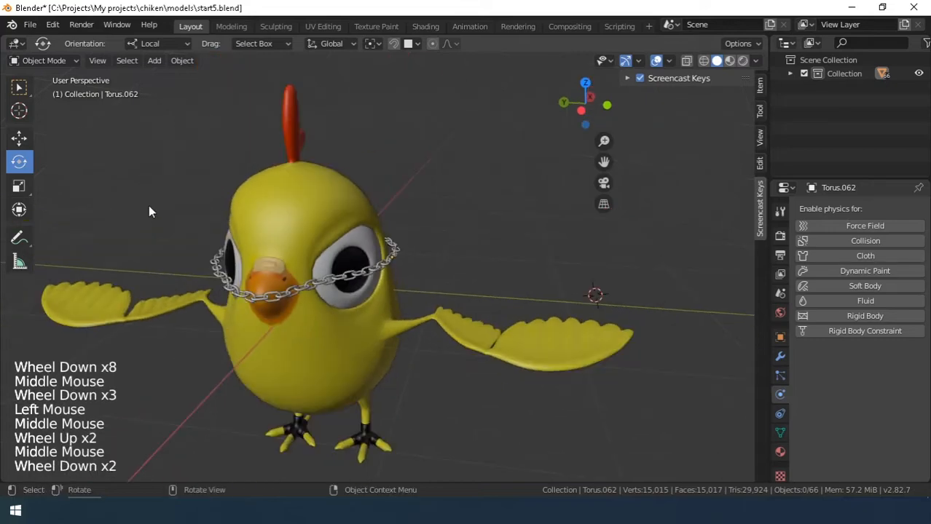
Hide the chicken's body and its other parts so only the chain remains in the scene
{"action": "left_click", "coordinate": [342, 208]}
{"action": "key", "text": "h"}
{"action": "left_click", "coordinate": [342, 208]}
{"action": "key", "text": "h"}
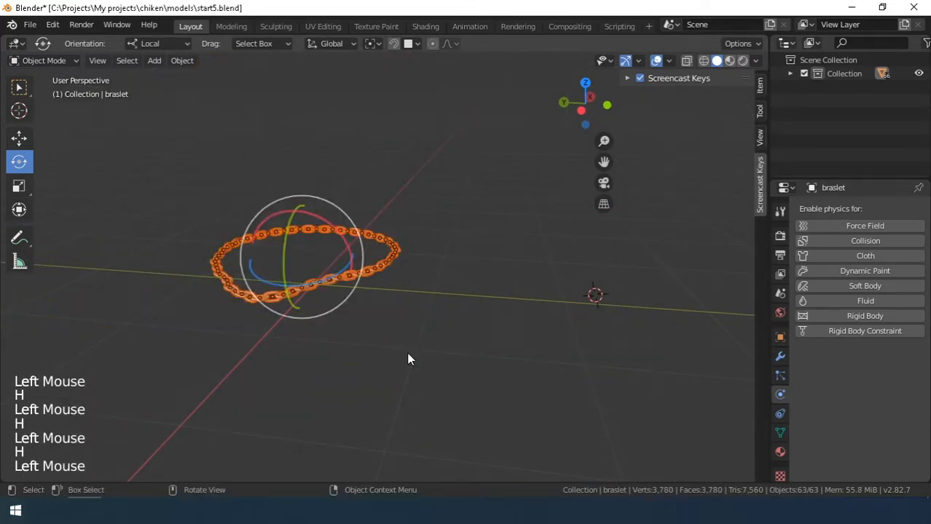
Move all the chain links into a new collection named "cep" and show the Selectable toggles in the outliner
{"action": "left_click", "coordinate": [359, 269]}
{"action": "key", "text": "m"}
{"action": "left_click", "coordinate": [359, 271]}
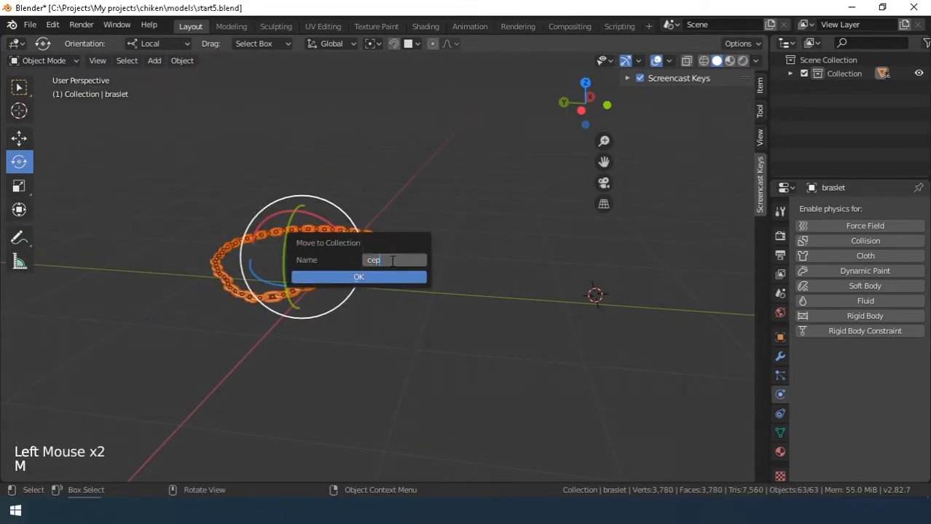
{"action": "left_click", "coordinate": [383, 276]}
{"action": "left_click", "coordinate": [925, 44]}
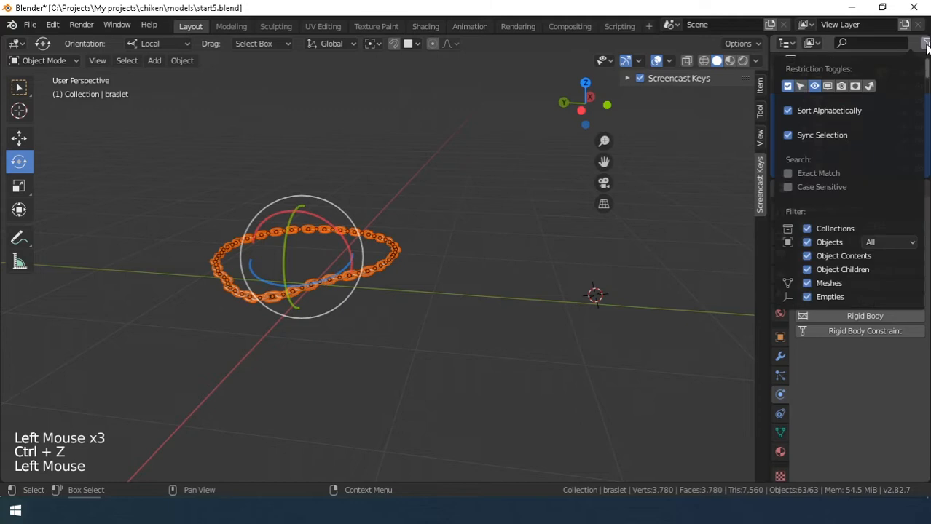
{"action": "left_click", "coordinate": [806, 86]}
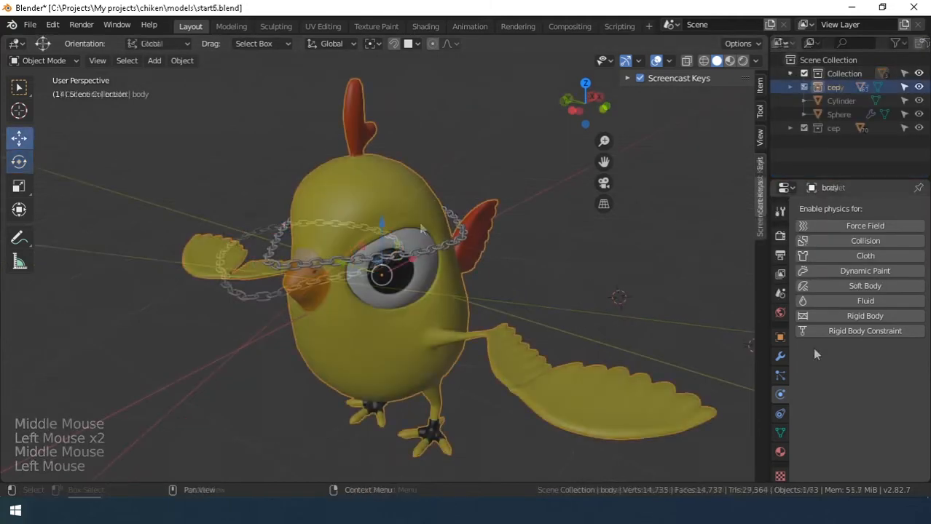
Make the chicken body a Passive rigid body with Mesh collision shape, friction 1.000 and a 0 m margin
{"action": "left_click", "coordinate": [865, 316]}
{"action": "scroll", "coordinate": [874, 320], "scroll_direction": "down", "scroll_amount": 3}
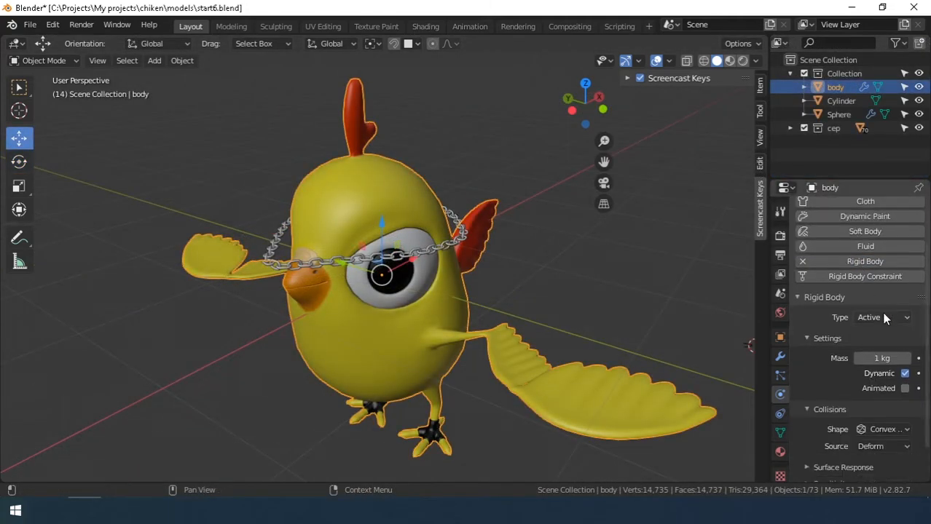
{"action": "left_click", "coordinate": [884, 318]}
{"action": "left_click", "coordinate": [871, 350]}
{"action": "left_click", "coordinate": [847, 298]}
{"action": "scroll", "coordinate": [838, 444], "scroll_direction": "down", "scroll_amount": 5}
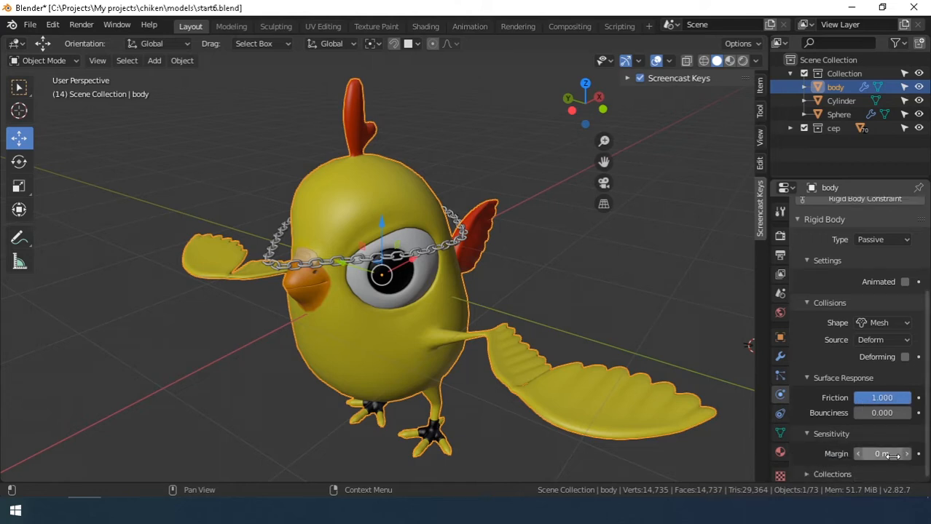
{"action": "scroll", "coordinate": [817, 352], "scroll_direction": "up", "scroll_amount": 7}
{"action": "left_click", "coordinate": [798, 352]}
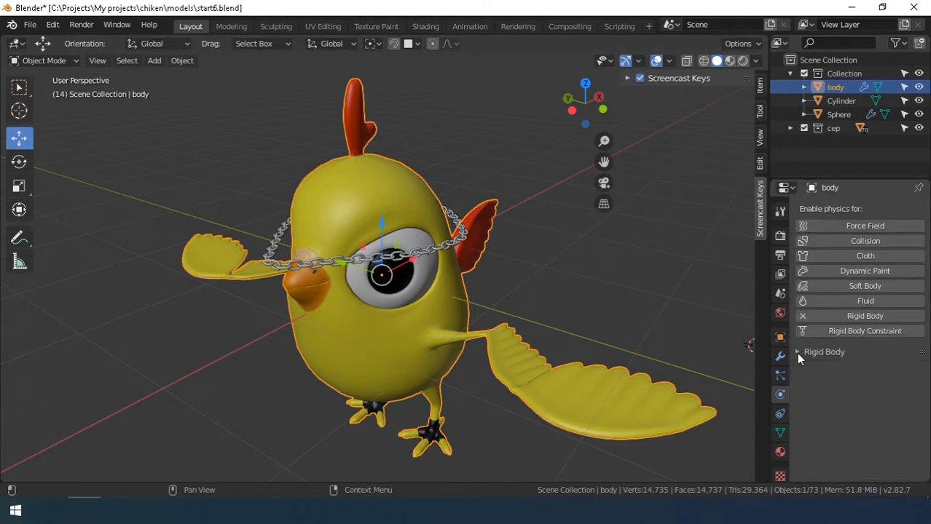
Make the collection holding the chicken's parts unselectable
{"action": "middle_click_drag", "start_coordinate": [615, 268], "coordinate": [627, 275]}
{"action": "left_click", "coordinate": [904, 73]}
{"action": "middle_click_drag", "start_coordinate": [291, 290], "coordinate": [318, 289]}
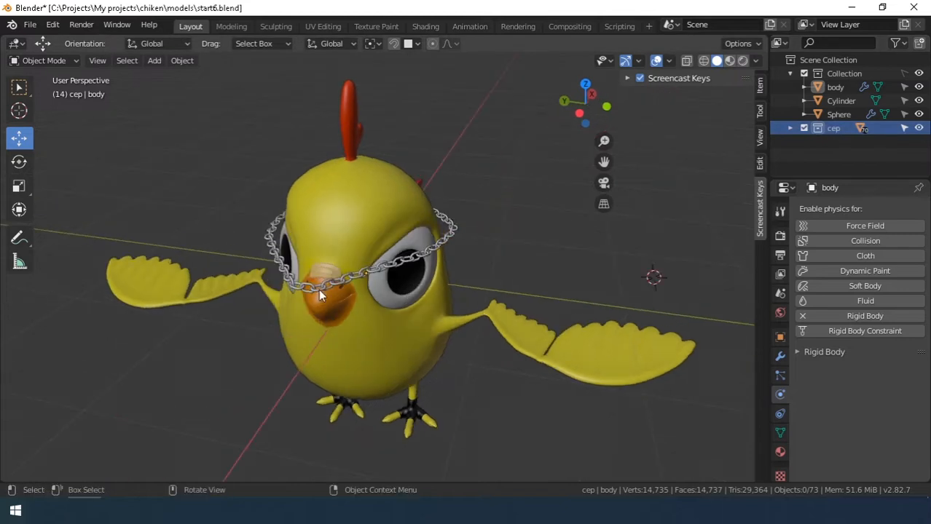
Make the link over the beak an Active rigid body with mass 0.001 kg, Mesh shape, friction 1.000 and 0 m margin
{"action": "left_click", "coordinate": [318, 289]}
{"action": "left_click", "coordinate": [844, 315]}
{"action": "scroll", "coordinate": [830, 360], "scroll_direction": "down", "scroll_amount": 5}
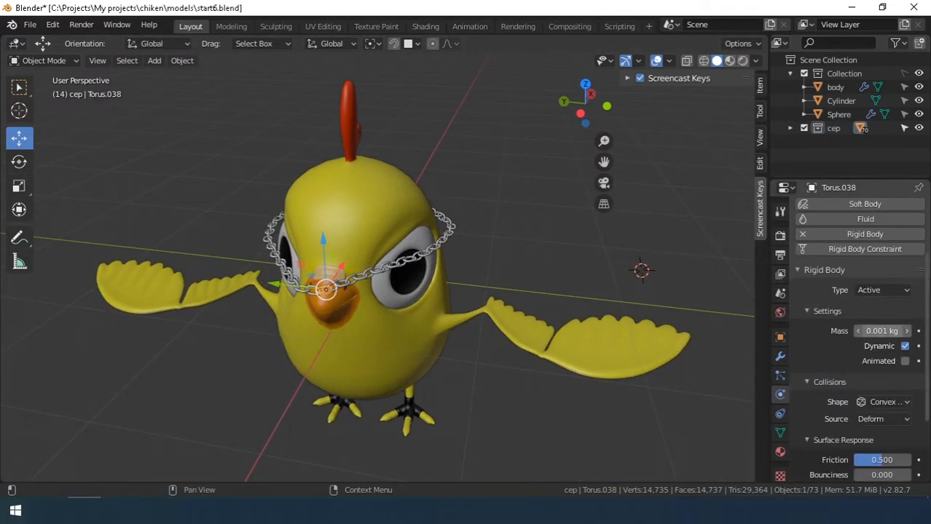
{"action": "scroll", "coordinate": [887, 342], "scroll_direction": "down", "scroll_amount": 2}
{"action": "scroll", "coordinate": [851, 439], "scroll_direction": "down", "scroll_amount": 2}
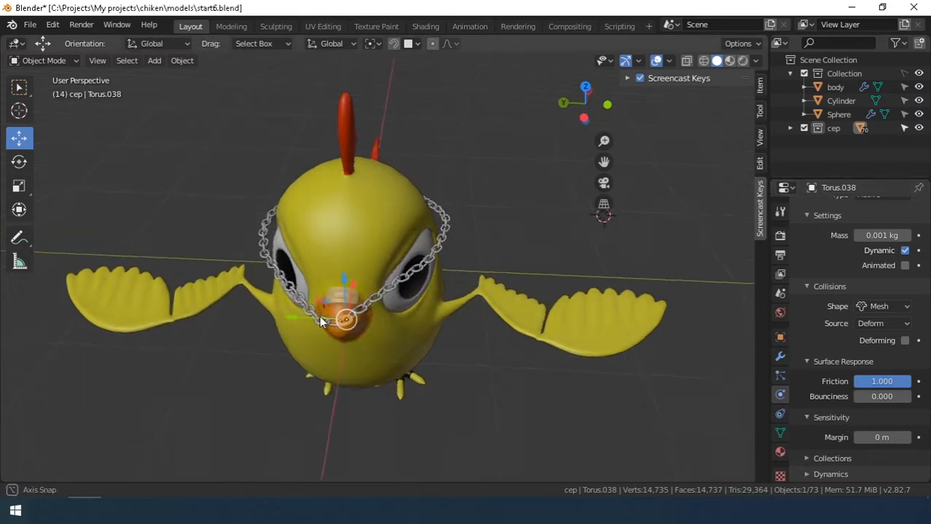
Select all the chain links and copy the active link's rigid body settings to them
{"action": "left_click_drag", "start_coordinate": [233, 172], "coordinate": [489, 329]}
{"action": "left_click", "coordinate": [182, 60]}
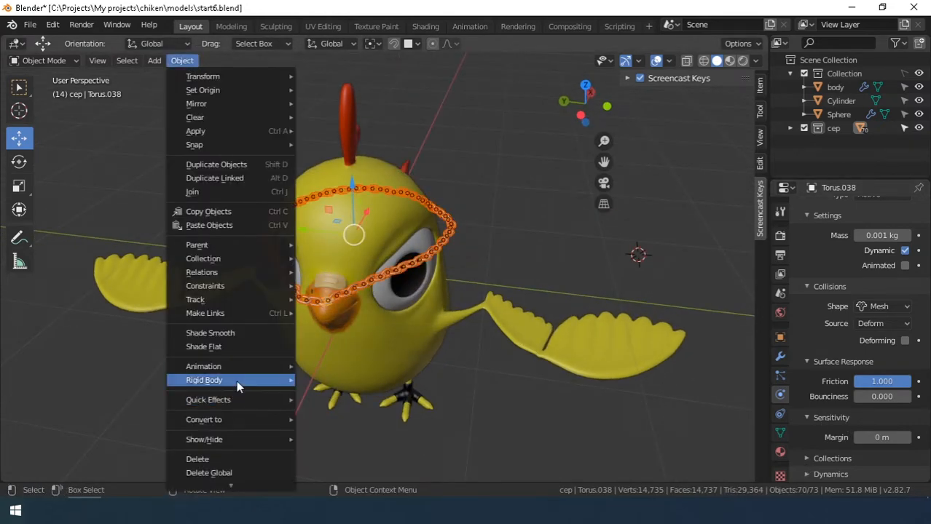
{"action": "mouse_move", "coordinate": [237, 380]}
{"action": "left_click", "coordinate": [361, 331]}
{"action": "middle_click_drag", "start_coordinate": [360, 330], "coordinate": [464, 437]}
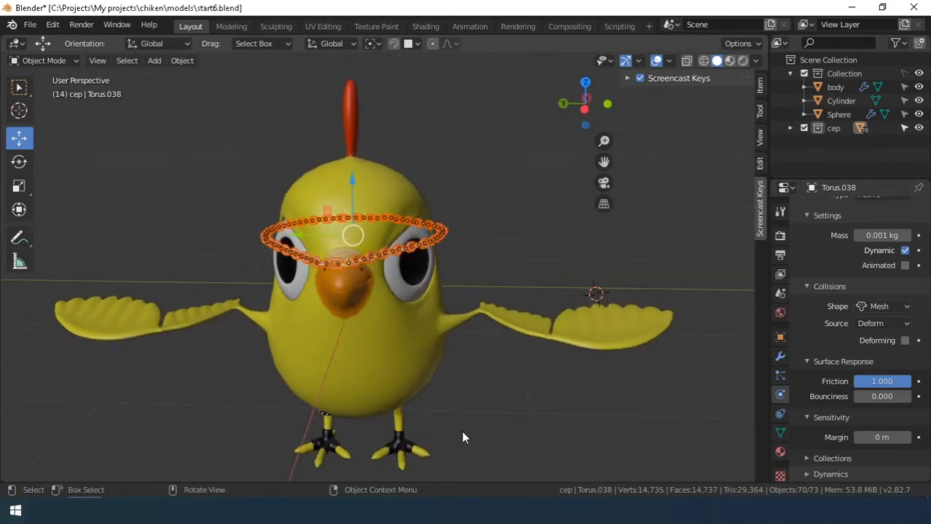
Split off the lower part of the 3D viewport and turn it into a Timeline
{"action": "left_click_drag", "start_coordinate": [769, 478], "coordinate": [765, 386]}
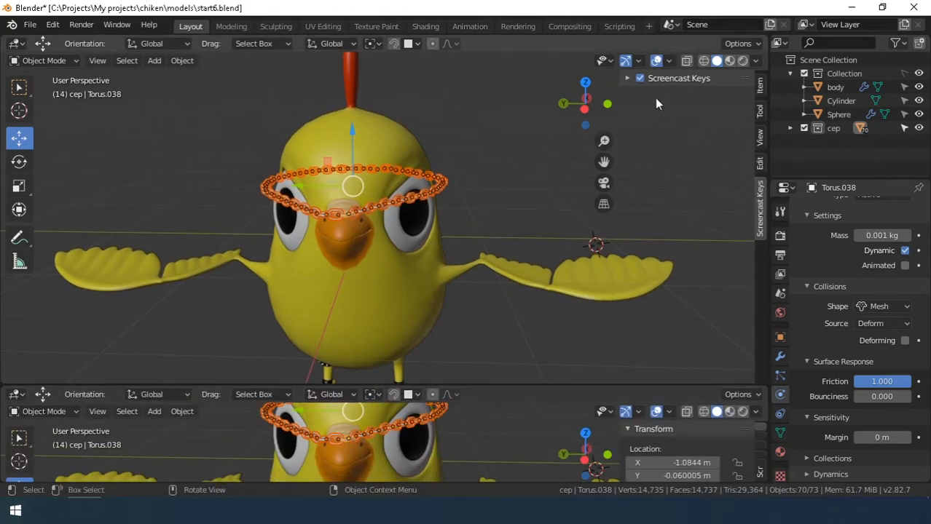
{"action": "mouse_move", "coordinate": [654, 102]}
{"action": "middle_mouse_down"}
{"action": "mouse_move", "coordinate": [429, 238]}
{"action": "mouse_move", "coordinate": [641, 112]}
{"action": "middle_mouse_up"}
{"action": "left_click", "coordinate": [16, 394]}
{"action": "left_click", "coordinate": [177, 293]}
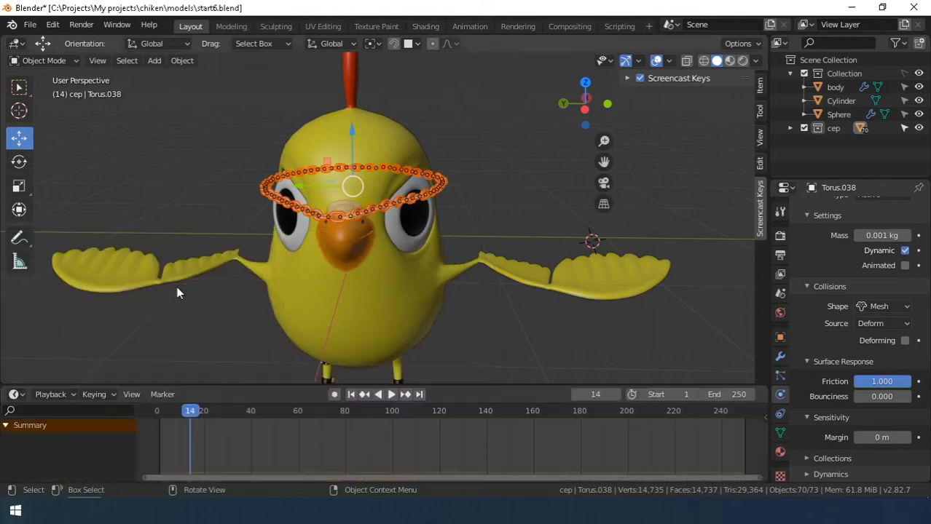
Play the rigid body simulation from the first frame, stop it, and return to the start
{"action": "left_click", "coordinate": [349, 395]}
{"action": "key", "text": "space"}
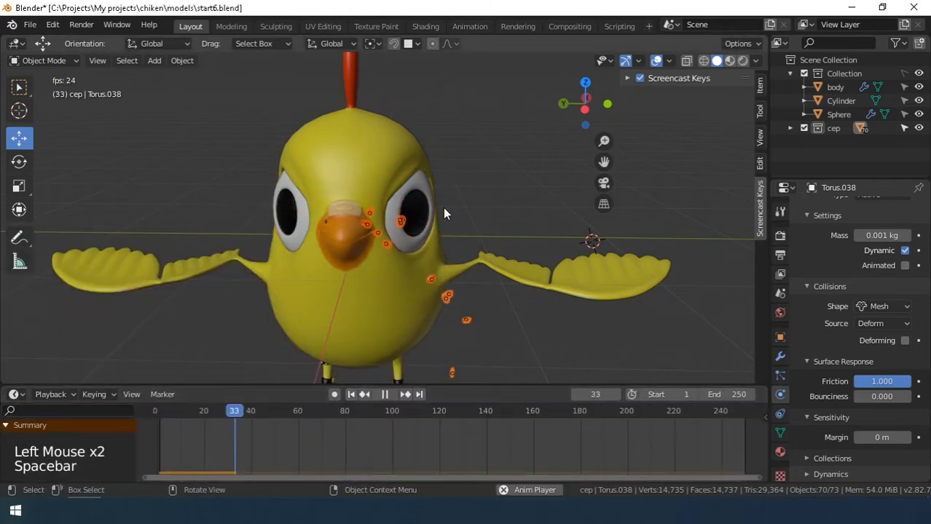
{"action": "key", "text": "space"}
{"action": "left_click", "coordinate": [351, 395]}
Make the chicken's collection selectable again and apply all the modifiers on its body
{"action": "left_click", "coordinate": [904, 74]}
{"action": "left_click", "coordinate": [414, 148]}
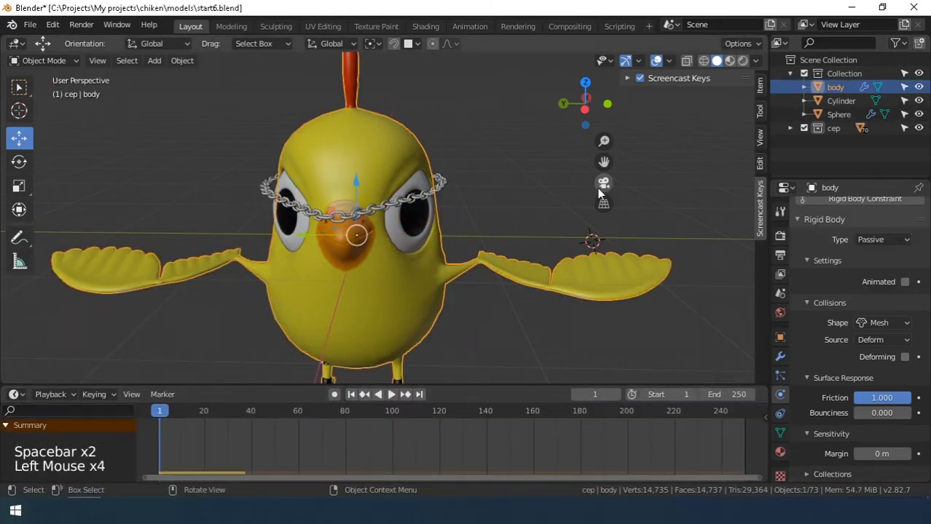
{"action": "left_click", "coordinate": [780, 358]}
{"action": "left_click", "coordinate": [802, 229]}
{"action": "left_click", "coordinate": [816, 252]}
{"action": "left_click", "coordinate": [802, 231]}
{"action": "left_click", "coordinate": [816, 251]}
{"action": "middle_click_drag", "start_coordinate": [553, 262], "coordinate": [428, 271]}
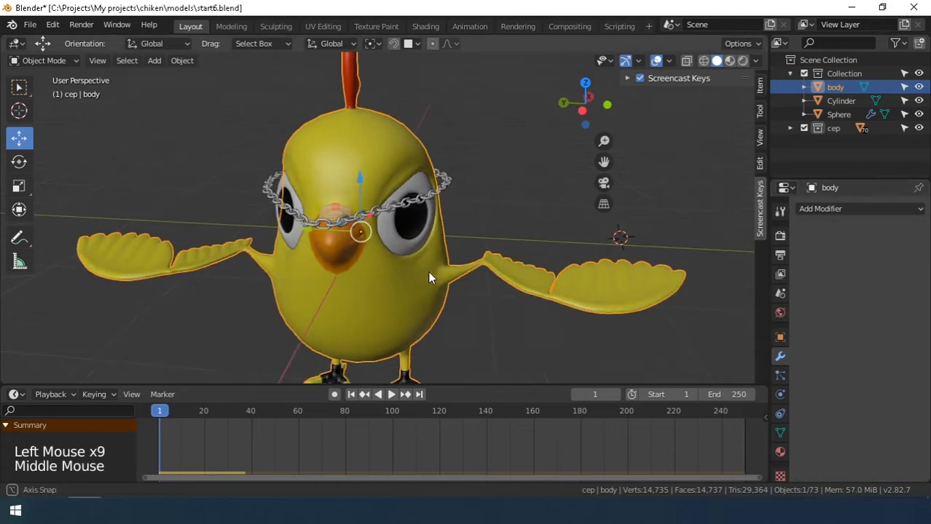
Set the gravity field weight of the scene's Rigid Body World to 0.042
{"action": "left_click", "coordinate": [778, 395]}
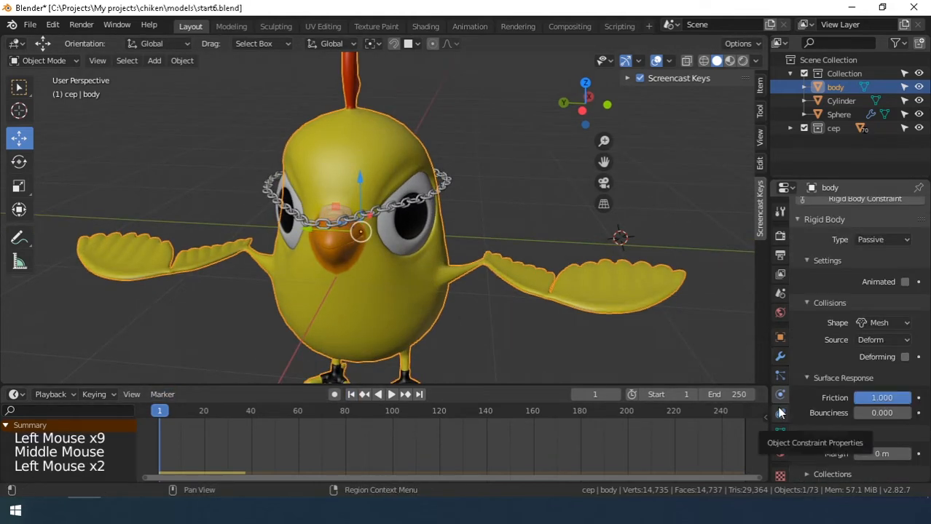
{"action": "left_click", "coordinate": [780, 294]}
{"action": "left_click", "coordinate": [794, 343]}
{"action": "scroll", "coordinate": [802, 353], "scroll_direction": "down", "scroll_amount": 6}
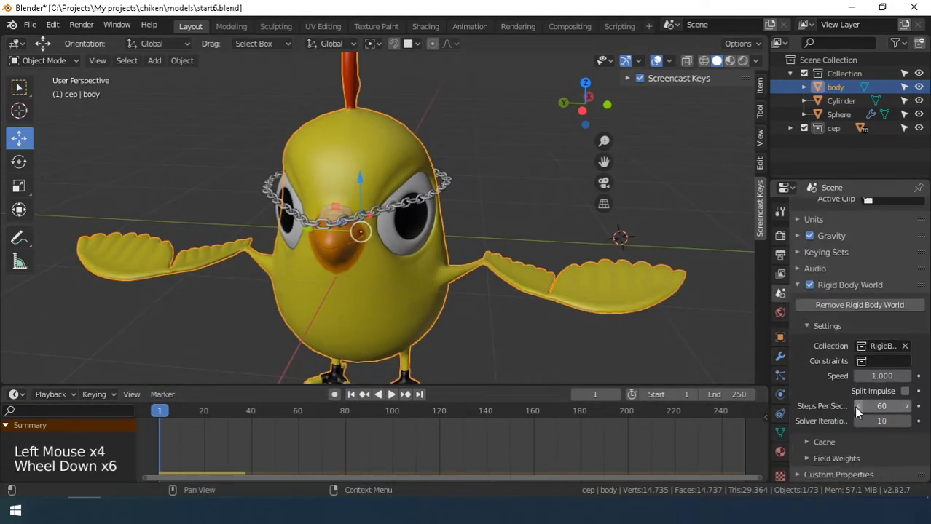
{"action": "left_click", "coordinate": [810, 459]}
{"action": "scroll", "coordinate": [859, 401], "scroll_direction": "down", "scroll_amount": 6}
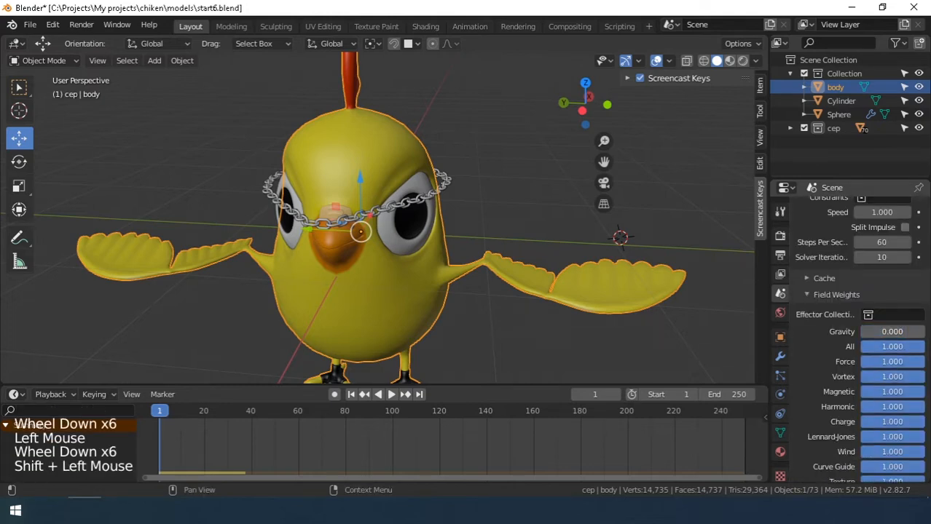
{"action": "left_click_drag", "start_coordinate": [861, 333], "coordinate": [865, 333]}
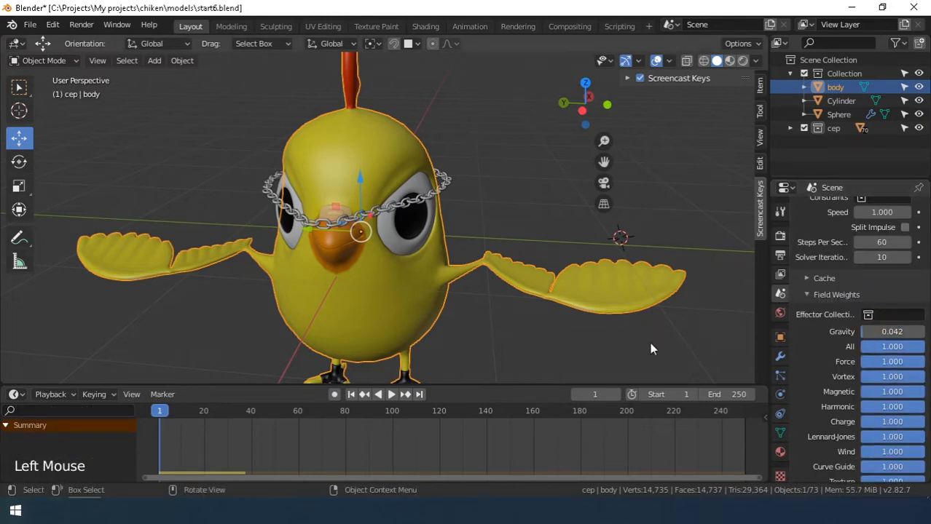
Replay the chain simulation from frame 1 to check how it falls, and rewind it
{"action": "middle_click_drag", "start_coordinate": [648, 343], "coordinate": [642, 346]}
{"action": "left_click", "coordinate": [349, 396]}
{"action": "key", "text": "space"}
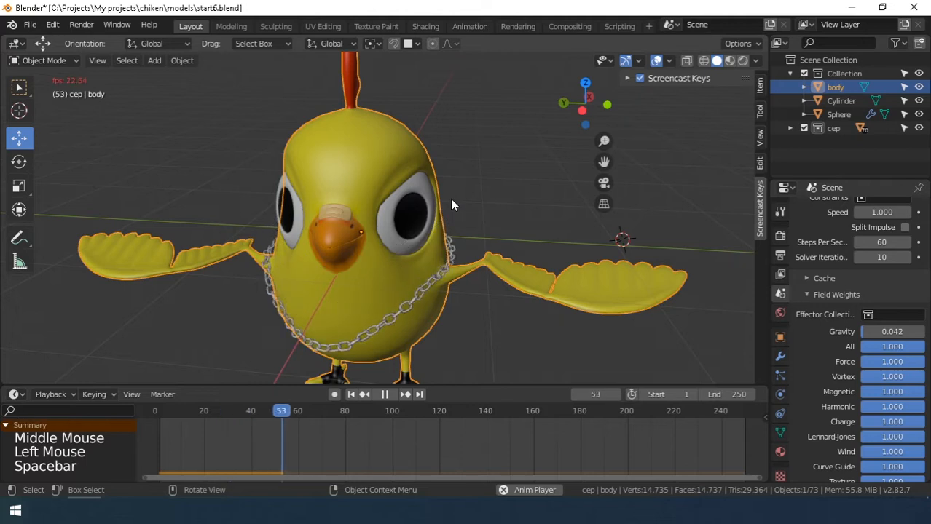
{"action": "key", "text": "space"}
{"action": "left_click", "coordinate": [351, 394]}
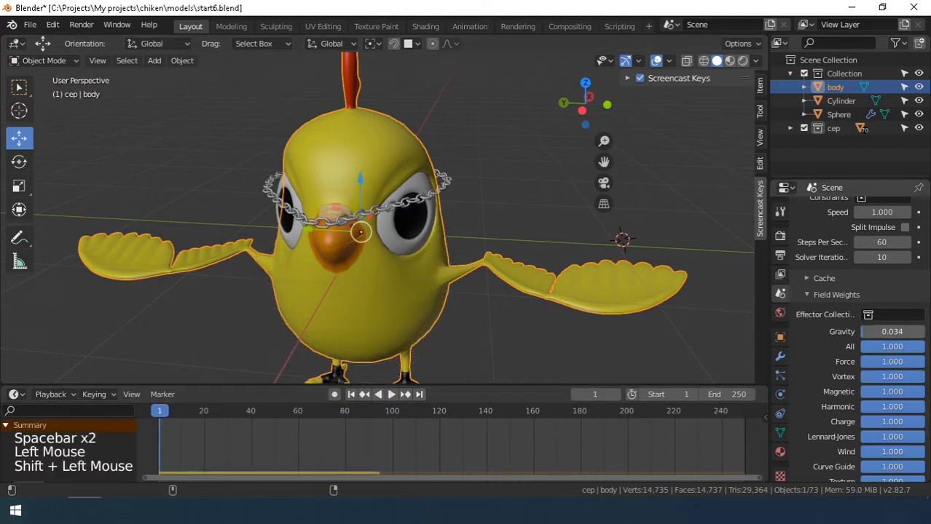
Lower the gravity field weight to 0.024, replay the simulation, and reduce the weight further to 0.012
{"action": "left_click", "coordinate": [459, 236]}
{"action": "key", "text": "space"}
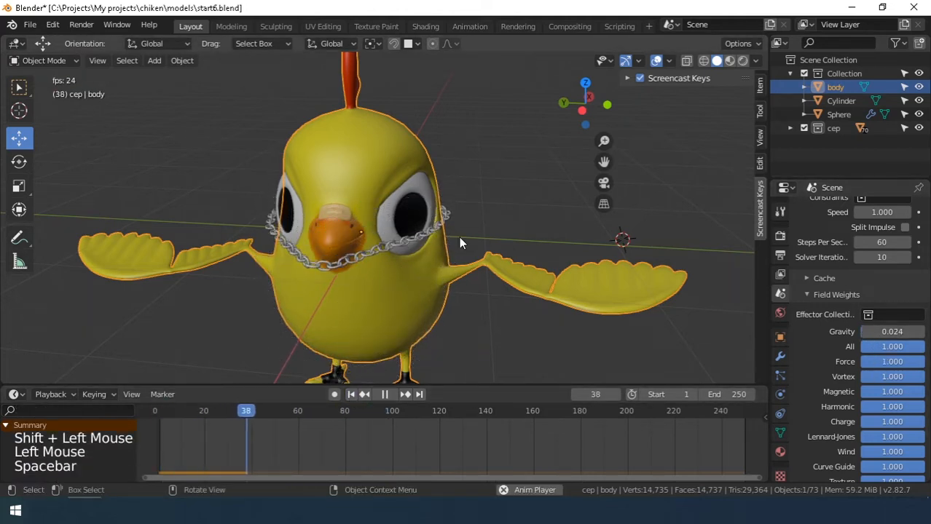
{"action": "middle_click_drag", "start_coordinate": [459, 236], "coordinate": [364, 313]}
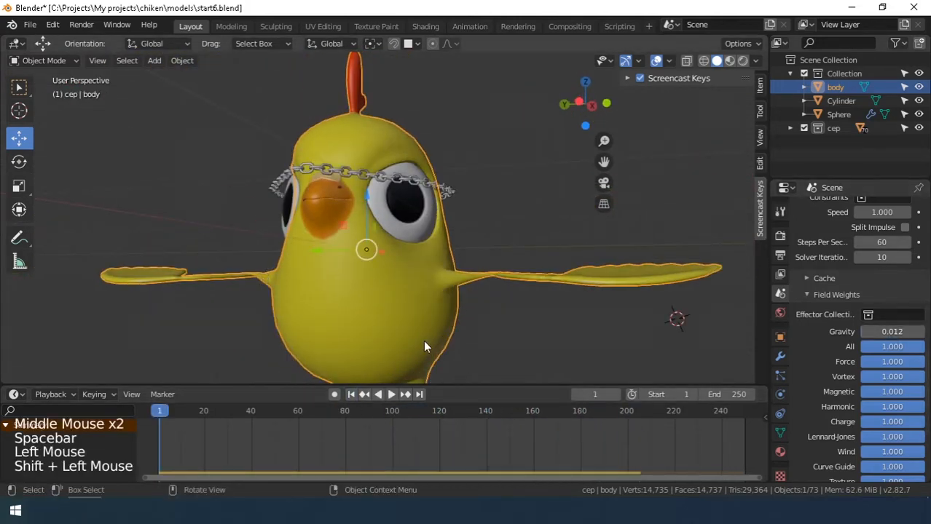
Set the Rigid Body World's steps per second to 80 and run the simulation to frame 216
{"action": "scroll", "coordinate": [842, 293], "scroll_direction": "up", "scroll_amount": 3}
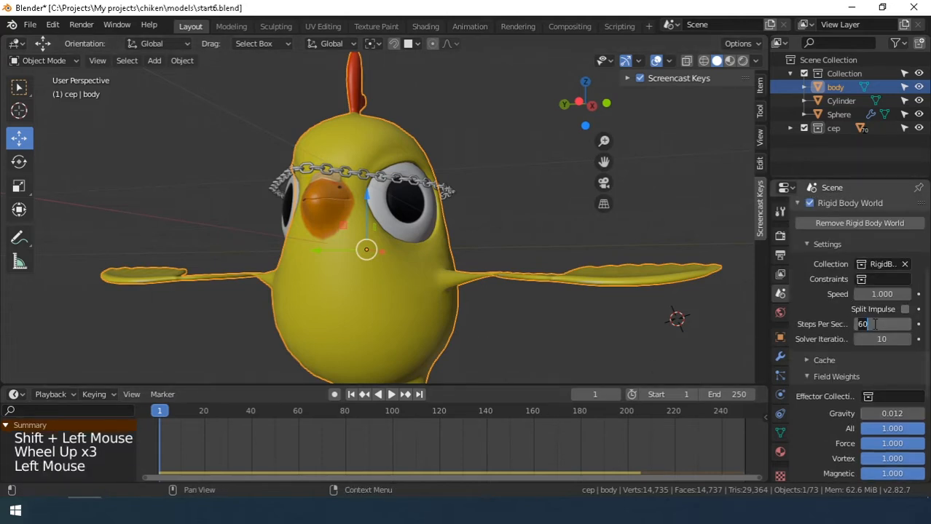
{"action": "left_click", "coordinate": [386, 322]}
{"action": "key", "text": "space"}
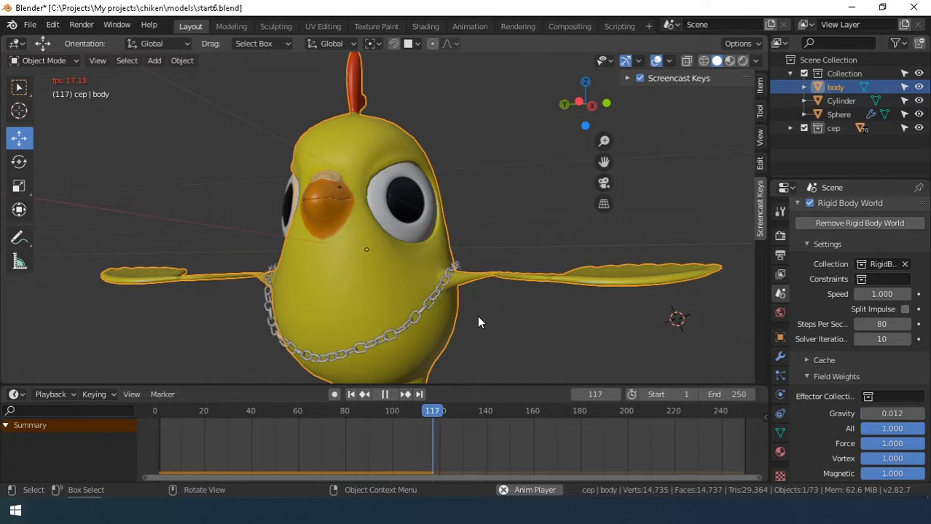
{"action": "middle_click_drag", "start_coordinate": [478, 320], "coordinate": [334, 299]}
{"action": "key", "text": "space"}
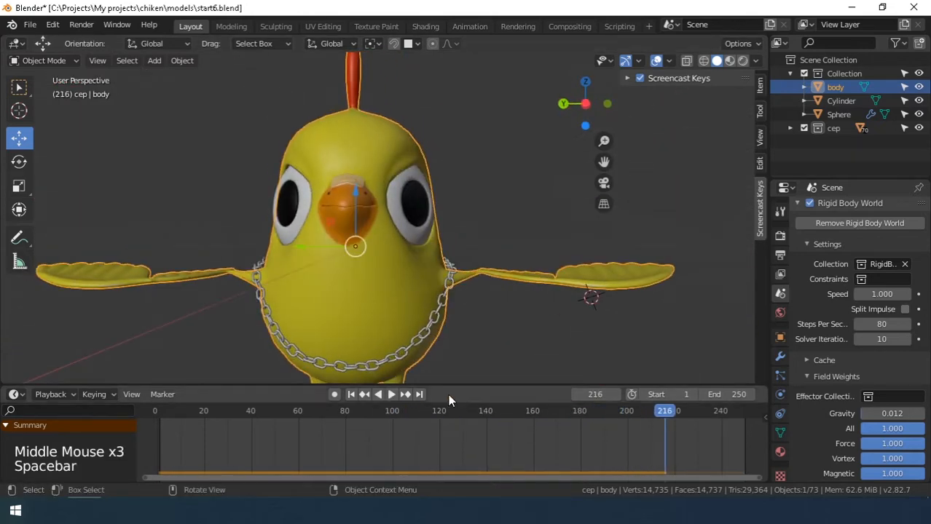
{"action": "middle_click_drag", "start_coordinate": [429, 343], "coordinate": [451, 295]}
{"action": "scroll", "coordinate": [366, 259], "scroll_direction": "down", "scroll_amount": 2}
{"action": "middle_click_drag", "start_coordinate": [367, 260], "coordinate": [372, 190]}
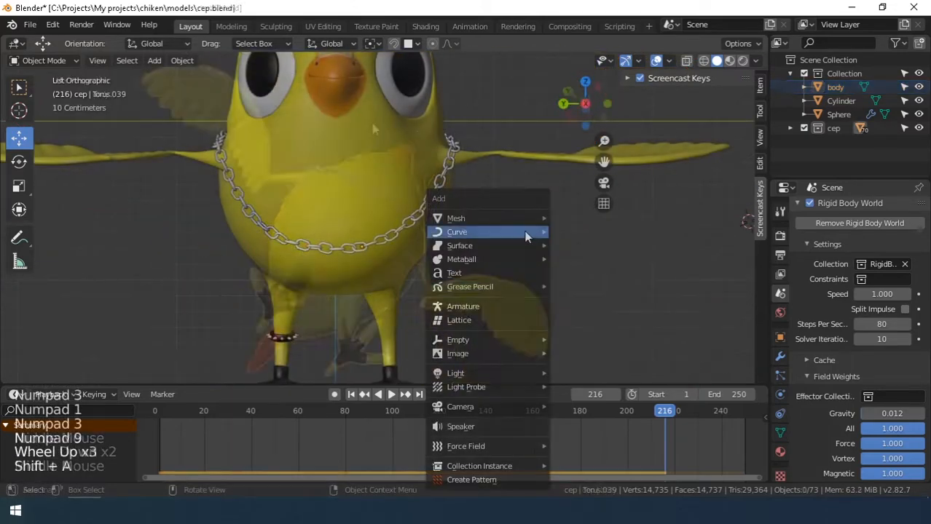
Add a cube beside the chicken and scale it down to about 0.279
{"action": "mouse_move", "coordinate": [531, 220]}
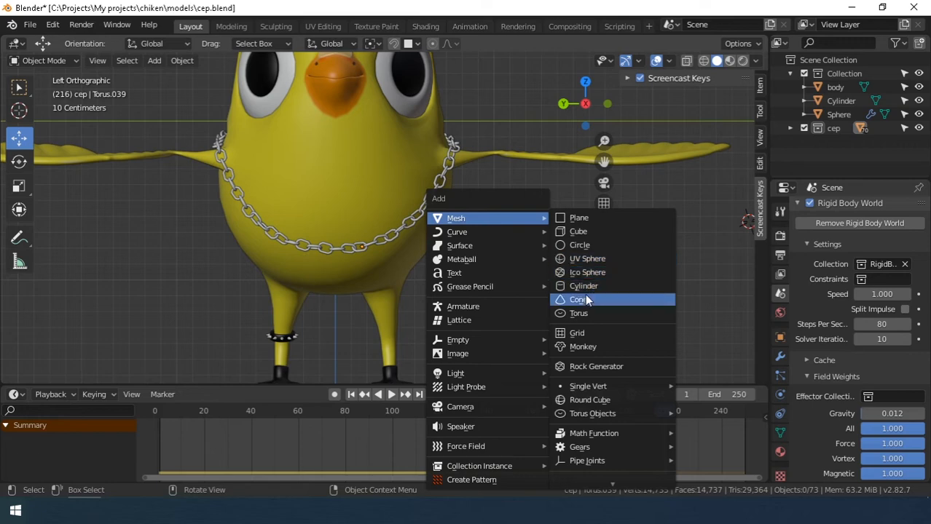
{"action": "left_click", "coordinate": [585, 231]}
{"action": "scroll", "coordinate": [585, 231], "scroll_direction": "down", "scroll_amount": 6}
{"action": "middle_click_drag", "start_coordinate": [645, 125], "coordinate": [574, 142], "text": "shift"}
{"action": "scroll", "coordinate": [573, 142], "scroll_direction": "up", "scroll_amount": 3}
{"action": "key", "text": "s"}
{"action": "left_click", "coordinate": [502, 220]}
Cut the cube in half with one centred vertical edge loop in Edit Mode
{"action": "scroll", "coordinate": [502, 219], "scroll_direction": "up", "scroll_amount": 2}
{"action": "middle_click_drag", "start_coordinate": [503, 221], "coordinate": [426, 299], "text": "shift"}
{"action": "scroll", "coordinate": [489, 244], "scroll_direction": "up", "scroll_amount": 2}
{"action": "key", "text": "Tab"}
{"action": "key", "text": "ctrl+r"}
{"action": "left_click", "coordinate": [461, 201]}
{"action": "scroll", "coordinate": [482, 212], "scroll_direction": "up", "scroll_amount": 1}
{"action": "middle_click_drag", "start_coordinate": [422, 336], "coordinate": [380, 326], "text": "shift"}
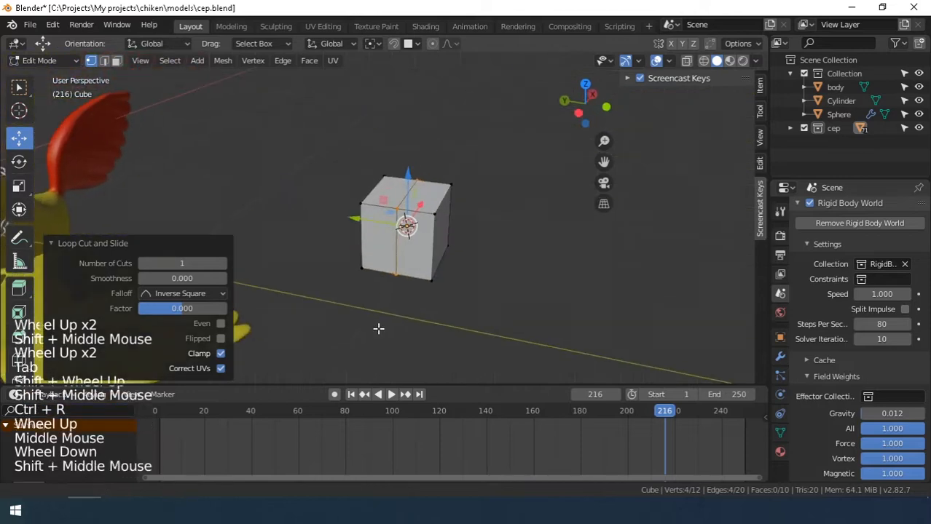
Delete the five faces of one half of the cube and return to Object Mode
{"action": "scroll", "coordinate": [380, 320], "scroll_direction": "up", "scroll_amount": 3}
{"action": "middle_click_drag", "start_coordinate": [389, 280], "coordinate": [314, 337], "text": "shift"}
{"action": "key", "text": "3"}
{"action": "left_click", "coordinate": [353, 263]}
{"action": "left_click", "coordinate": [342, 298], "text": "shift"}
{"action": "left_click", "coordinate": [382, 298], "text": "shift"}
{"action": "middle_click_drag", "start_coordinate": [384, 302], "coordinate": [328, 255]}
{"action": "middle_click_drag", "start_coordinate": [457, 355], "coordinate": [368, 244], "text": "shift"}
{"action": "left_click", "coordinate": [357, 177], "text": "shift"}
{"action": "left_click", "coordinate": [379, 219], "text": "shift"}
{"action": "key", "text": "x"}
{"action": "key", "text": "x"}
{"action": "left_click", "coordinate": [333, 253]}
{"action": "key", "text": "Tab"}
Centre the half cube on the chicken by setting its Y location to 0 m
{"action": "middle_click_drag", "start_coordinate": [371, 244], "coordinate": [469, 227]}
{"action": "middle_click_drag", "start_coordinate": [470, 227], "coordinate": [523, 219]}
{"action": "key", "text": "KP_1"}
{"action": "key", "text": "KP_3"}
{"action": "key", "text": "KP_9"}
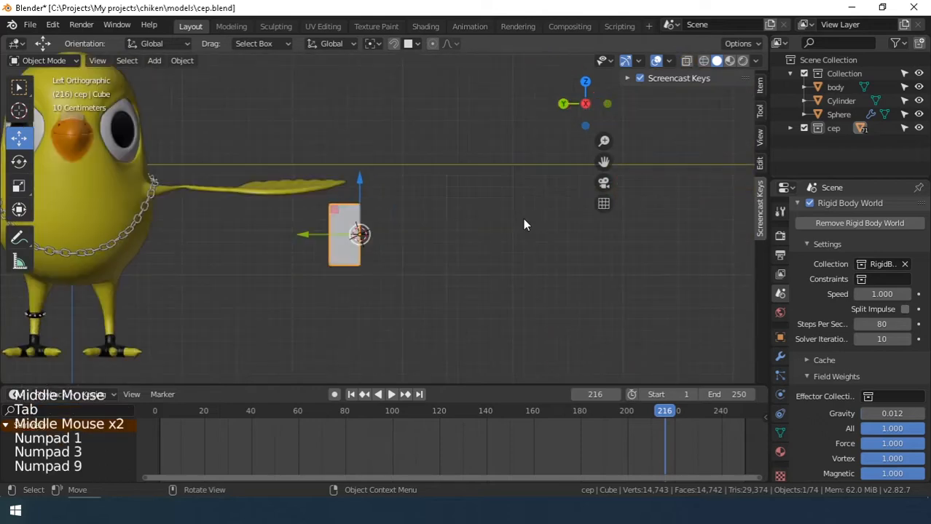
{"action": "key", "text": "n"}
{"action": "key", "text": "n"}
{"action": "left_click", "coordinate": [728, 164]}
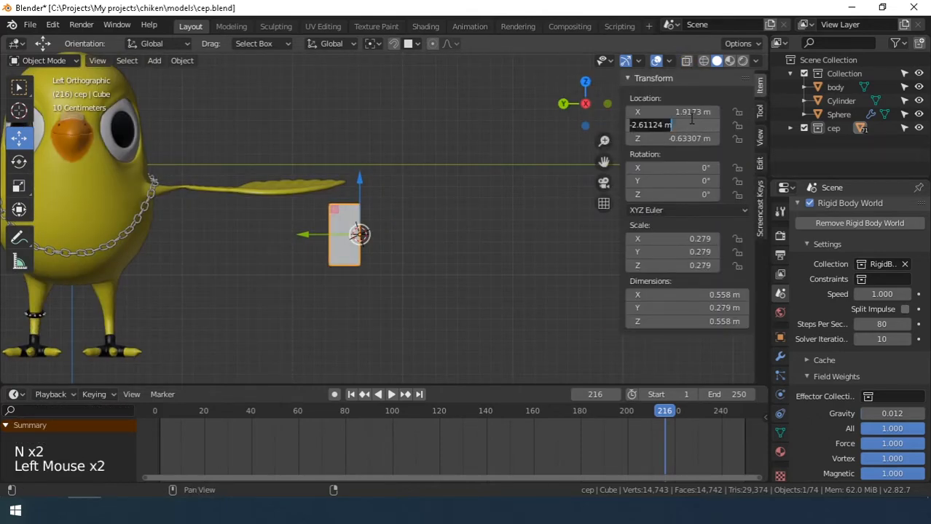
{"action": "type", "text": "0"}
{"action": "key", "text": "Return"}
Move the half cube about -3.52 m along X so it sits in front of the chicken's chest
{"action": "scroll", "coordinate": [204, 225], "scroll_direction": "down", "scroll_amount": 3}
{"action": "middle_click_drag", "start_coordinate": [204, 225], "coordinate": [291, 212], "text": "shift"}
{"action": "middle_click_drag", "start_coordinate": [291, 211], "coordinate": [354, 178]}
{"action": "left_click_drag", "start_coordinate": [314, 166], "coordinate": [156, 185]}
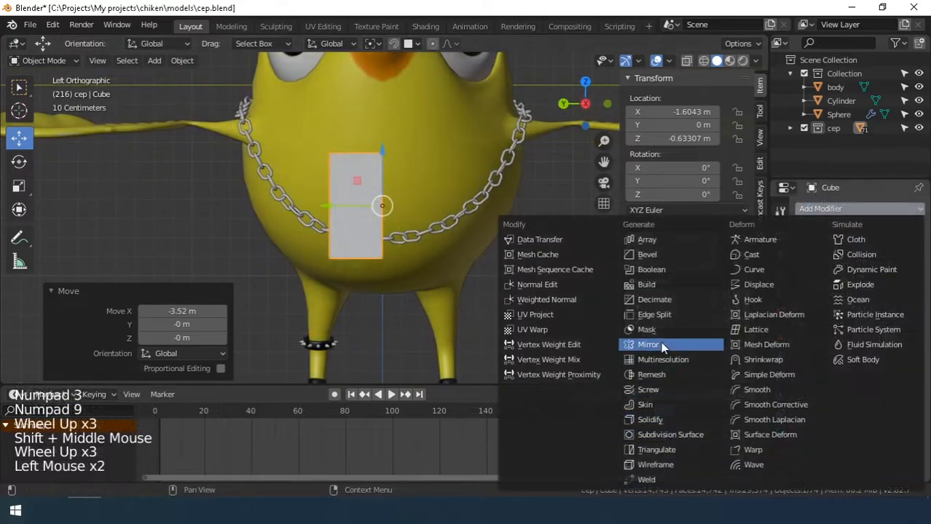
Add a Mirror modifier on the Y axis to the half cube and start editing its vertices
{"action": "scroll", "coordinate": [365, 204], "scroll_direction": "up", "scroll_amount": 1}
{"action": "left_click", "coordinate": [661, 341]}
{"action": "scroll", "coordinate": [364, 203], "scroll_direction": "up", "scroll_amount": 1}
{"action": "key", "text": "Tab"}
{"action": "middle_click_drag", "start_coordinate": [364, 204], "coordinate": [408, 255], "text": "shift"}
{"action": "key", "text": "1"}
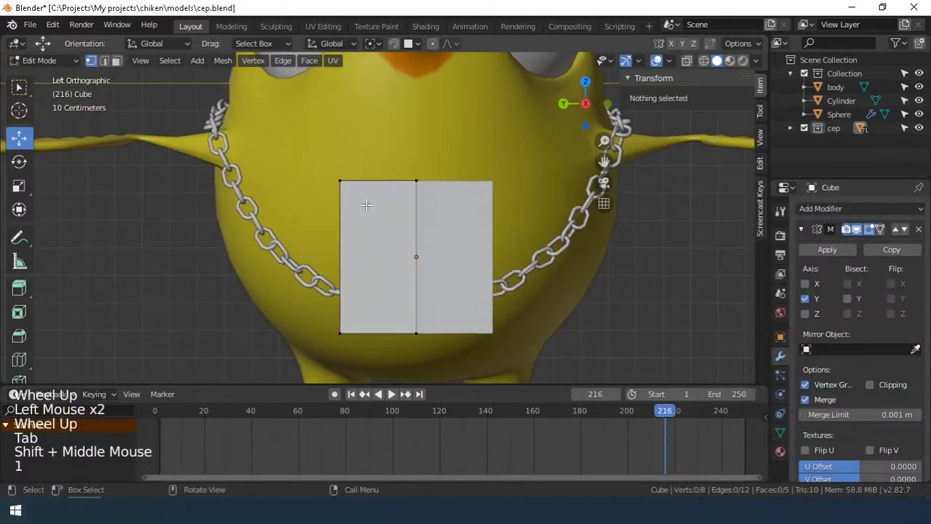
Turn on X-ray, lower the half cube's outer upper corners to give a pointed top, and isolate the pendant in local view
{"action": "scroll", "coordinate": [364, 218], "scroll_direction": "up", "scroll_amount": 2}
{"action": "left_click", "coordinate": [320, 164]}
{"action": "left_click", "coordinate": [687, 61]}
{"action": "left_click_drag", "start_coordinate": [293, 149], "coordinate": [344, 186]}
{"action": "left_click_drag", "start_coordinate": [320, 110], "coordinate": [315, 157]}
{"action": "key", "text": "Tab"}
{"action": "key", "text": "KP_Divide"}
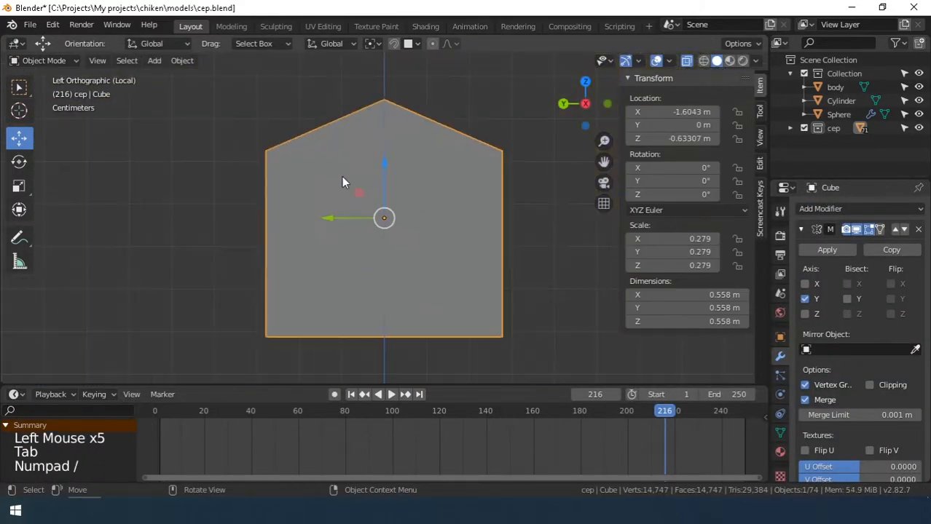
Taper the pendant by moving its outer lower corners inward and lowering the bottom centre vertices about 0.058 m
{"action": "key", "text": "grave"}
{"action": "key", "text": "Tab"}
{"action": "left_click_drag", "start_coordinate": [243, 308], "coordinate": [296, 350]}
{"action": "left_click_drag", "start_coordinate": [209, 336], "coordinate": [283, 336]}
{"action": "left_click_drag", "start_coordinate": [353, 295], "coordinate": [380, 337]}
{"action": "left_click_drag", "start_coordinate": [384, 281], "coordinate": [384, 306]}
{"action": "scroll", "coordinate": [337, 255], "scroll_direction": "down", "scroll_amount": 2}
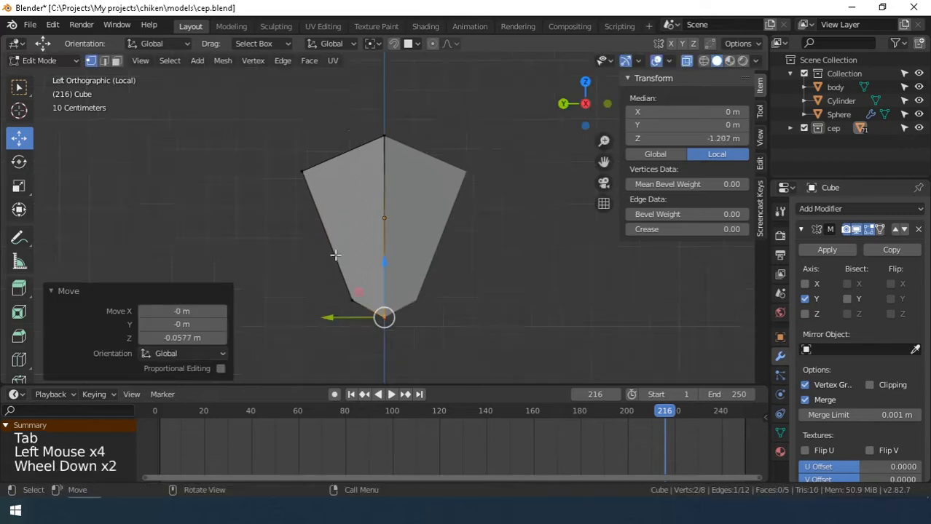
Add a centred loop cut running vertically through the pendant's thickness and scale the loop up slightly
{"action": "middle_click_drag", "start_coordinate": [336, 255], "coordinate": [429, 266]}
{"action": "left_click", "coordinate": [446, 251]}
{"action": "key", "text": "ctrl+r"}
{"action": "left_click", "coordinate": [382, 234]}
{"action": "right_click", "coordinate": [382, 235]}
{"action": "middle_click_drag", "start_coordinate": [444, 200], "coordinate": [408, 150]}
{"action": "middle_click_drag", "start_coordinate": [419, 142], "coordinate": [457, 114]}
{"action": "key", "text": "s"}
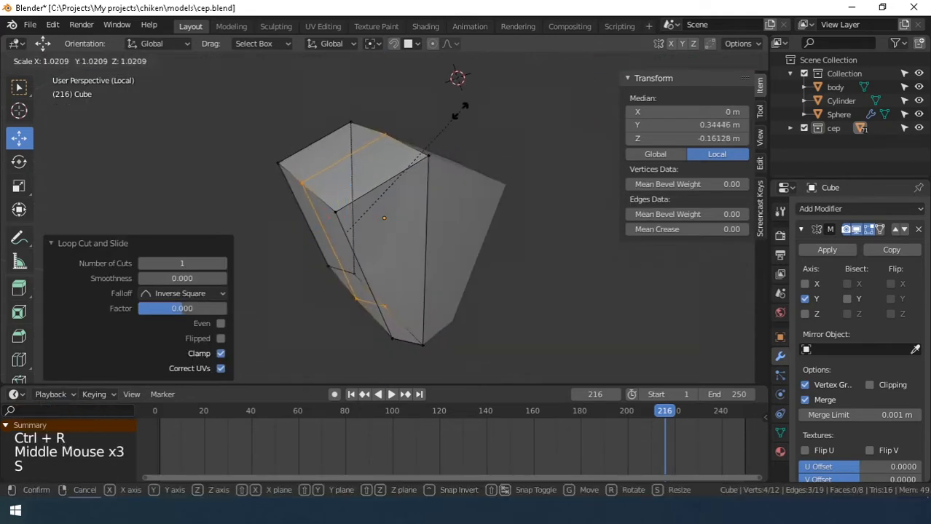
{"action": "left_click", "coordinate": [491, 115]}
Select the new loop's upper and lower outer vertices and move them slightly along Y
{"action": "left_click", "coordinate": [307, 202]}
{"action": "left_click", "coordinate": [355, 288], "text": "shift"}
{"action": "middle_click_drag", "start_coordinate": [357, 295], "coordinate": [320, 275]}
{"action": "left_click_drag", "start_coordinate": [279, 249], "coordinate": [271, 249]}
Thin the pendant's outer side by scaling its front and back outer corner vertices along X
{"action": "middle_click_drag", "start_coordinate": [270, 249], "coordinate": [429, 244]}
{"action": "left_click", "coordinate": [477, 226]}
{"action": "left_click", "coordinate": [452, 295], "text": "shift"}
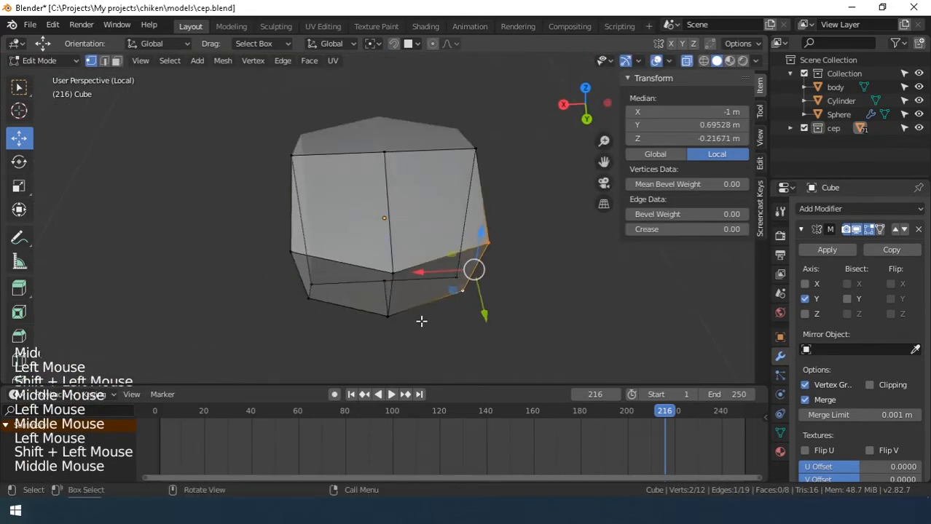
{"action": "key", "text": "s"}
{"action": "key", "text": "x"}
{"action": "left_click", "coordinate": [472, 189]}
Select the four front and back vertices on the centre line and scale them inward along X
{"action": "left_click", "coordinate": [475, 150]}
{"action": "left_click", "coordinate": [293, 154], "text": "shift"}
{"action": "left_click", "coordinate": [312, 284], "text": "shift"}
{"action": "left_click", "coordinate": [456, 280], "text": "shift"}
{"action": "key", "text": "s"}
{"action": "key", "text": "x"}
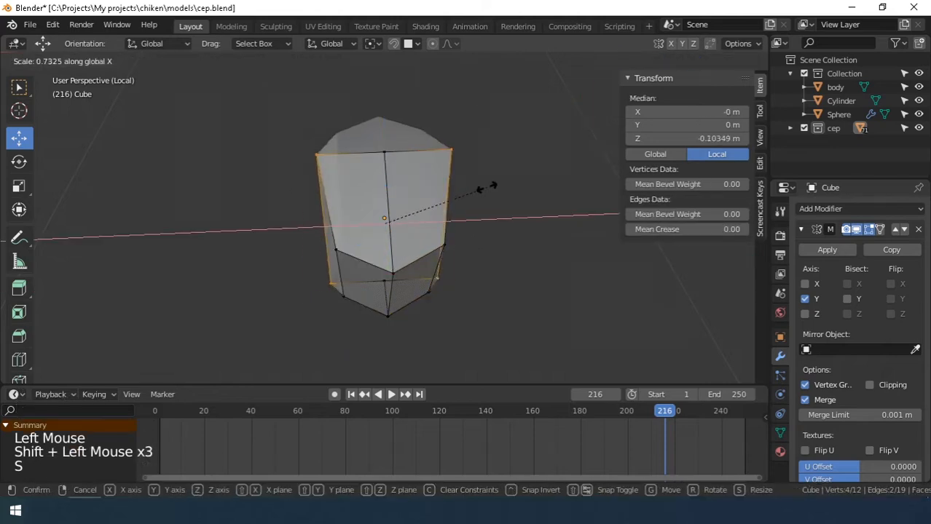
{"action": "left_click", "coordinate": [490, 189]}
Pull the middle vertex at the pendant's bottom down into a sharp tip
{"action": "middle_click_drag", "start_coordinate": [394, 127], "coordinate": [453, 157]}
{"action": "left_click", "coordinate": [385, 318]}
{"action": "left_click_drag", "start_coordinate": [384, 271], "coordinate": [384, 325]}
Rescale the front and back lower outer vertices together and lower the pendant's lower edge vertices slightly
{"action": "middle_click_drag", "start_coordinate": [384, 324], "coordinate": [358, 316]}
{"action": "left_click", "coordinate": [380, 300]}
{"action": "left_click", "coordinate": [337, 303], "text": "shift"}
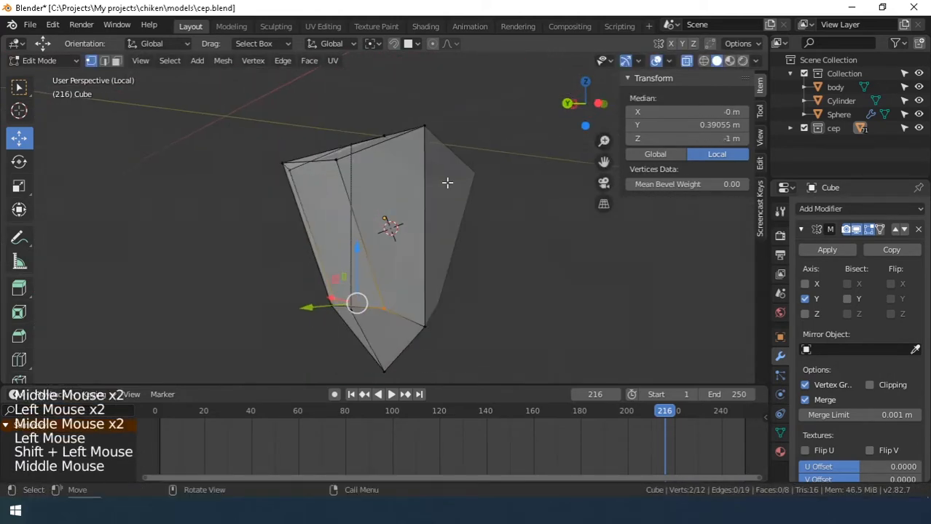
{"action": "key", "text": "s"}
{"action": "left_click", "coordinate": [453, 179]}
{"action": "left_click_drag", "start_coordinate": [351, 257], "coordinate": [351, 264]}
{"action": "left_click", "coordinate": [398, 324]}
{"action": "left_click_drag", "start_coordinate": [394, 299], "coordinate": [395, 307]}
Scale the front and back upper outer corners to 0.829 and shift them about 0.04 m inward along Y
{"action": "middle_click_drag", "start_coordinate": [395, 308], "coordinate": [364, 190]}
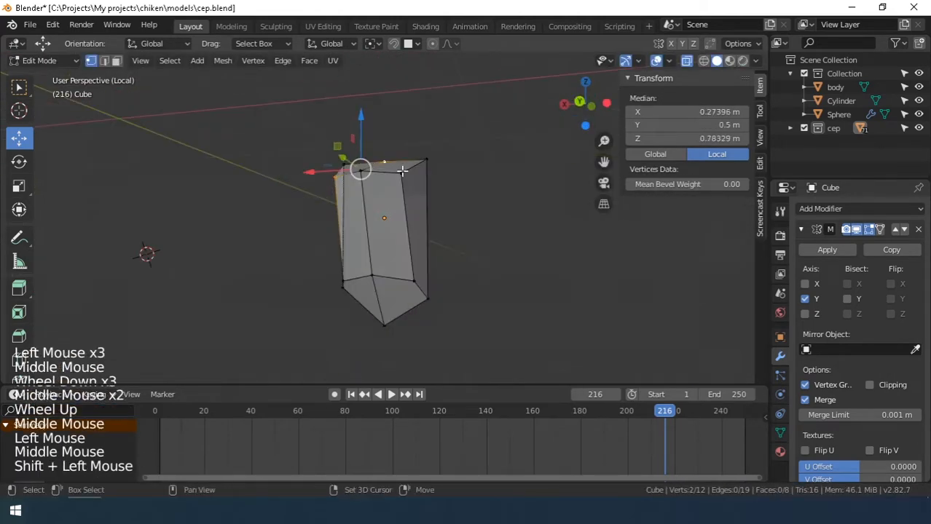
{"action": "left_click", "coordinate": [404, 182]}
{"action": "left_click", "coordinate": [338, 185], "text": "shift"}
{"action": "left_click_drag", "start_coordinate": [362, 153], "coordinate": [364, 161]}
{"action": "key", "text": "ctrl+z"}
{"action": "middle_click_drag", "start_coordinate": [364, 171], "coordinate": [510, 183]}
{"action": "scroll", "coordinate": [436, 224], "scroll_direction": "up", "scroll_amount": 1}
{"action": "key", "text": "s"}
{"action": "left_click", "coordinate": [530, 153]}
{"action": "left_click_drag", "start_coordinate": [506, 203], "coordinate": [497, 201]}
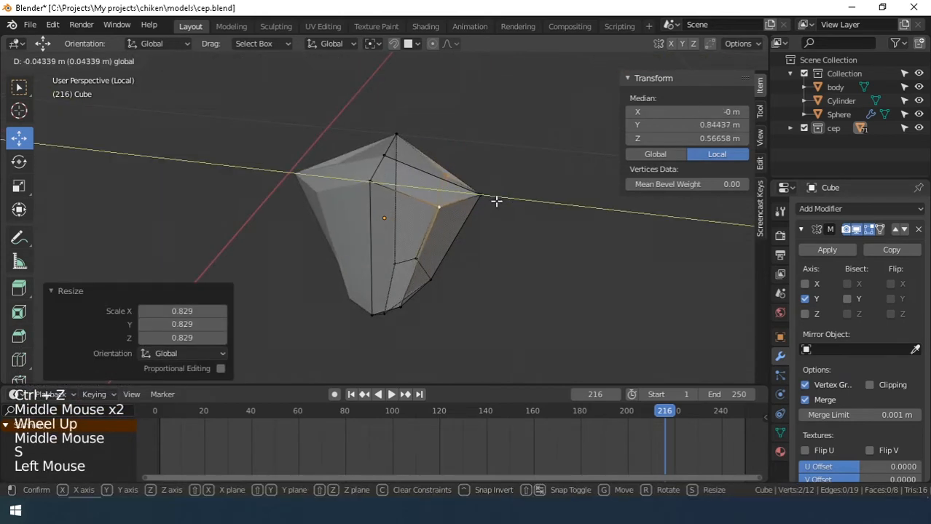
Refine the pendant's outline by scaling the next selected vertices in Edit Mode
{"action": "key", "text": "Tab"}
{"action": "key", "text": "Tab"}
{"action": "middle_click_drag", "start_coordinate": [382, 233], "coordinate": [484, 132]}
{"action": "left_click", "coordinate": [409, 223]}
{"action": "key", "text": "s"}
{"action": "left_click", "coordinate": [464, 129]}
Turn off X-ray, enable Clipping on the Mirror modifier, and add a horizontal loop cut around the pendant's middle
{"action": "scroll", "coordinate": [484, 131], "scroll_direction": "down", "scroll_amount": 1}
{"action": "left_click", "coordinate": [689, 62]}
{"action": "left_click", "coordinate": [510, 233]}
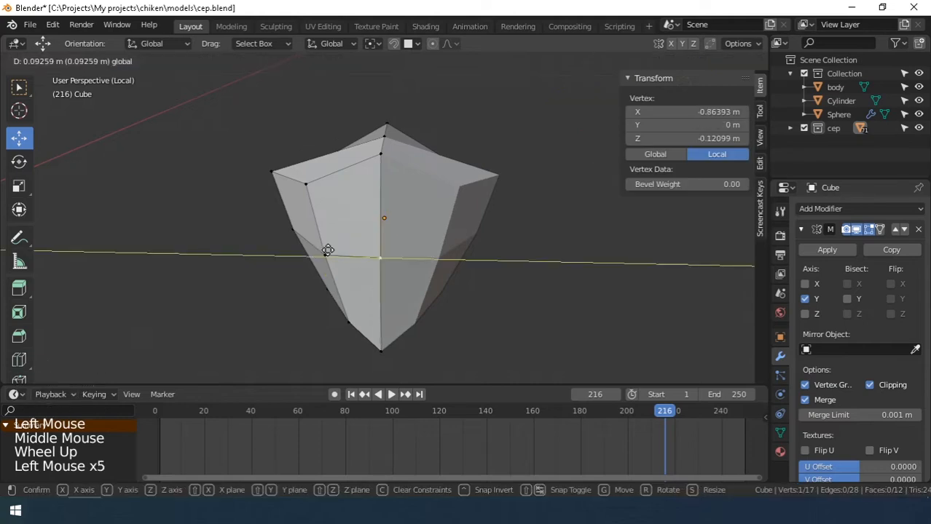
{"action": "left_click", "coordinate": [328, 251]}
Add a centred vertical loop cut between the pendant's centre line and its outer corner column
{"action": "middle_click_drag", "start_coordinate": [328, 250], "coordinate": [419, 171]}
{"action": "left_click", "coordinate": [329, 274]}
{"action": "right_click", "coordinate": [329, 274]}
{"action": "middle_click_drag", "start_coordinate": [495, 195], "coordinate": [531, 236]}
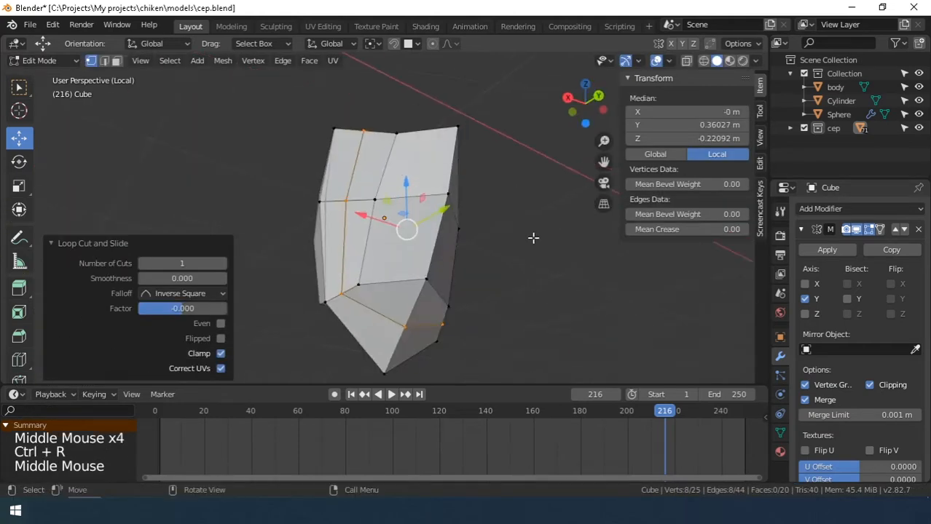
Select the six vertices of the front and back corner columns and scale them to 0.918
{"action": "left_click", "coordinate": [360, 285]}
{"action": "middle_click_drag", "start_coordinate": [360, 284], "coordinate": [352, 306]}
{"action": "left_click", "coordinate": [366, 217], "text": "shift"}
{"action": "left_click", "coordinate": [388, 144], "text": "shift"}
{"action": "left_click", "coordinate": [409, 283], "text": "shift"}
{"action": "left_click", "coordinate": [393, 198], "text": "shift"}
{"action": "key", "text": "s"}
{"action": "middle_click_drag", "start_coordinate": [412, 233], "coordinate": [380, 246]}
{"action": "left_click", "coordinate": [471, 201]}
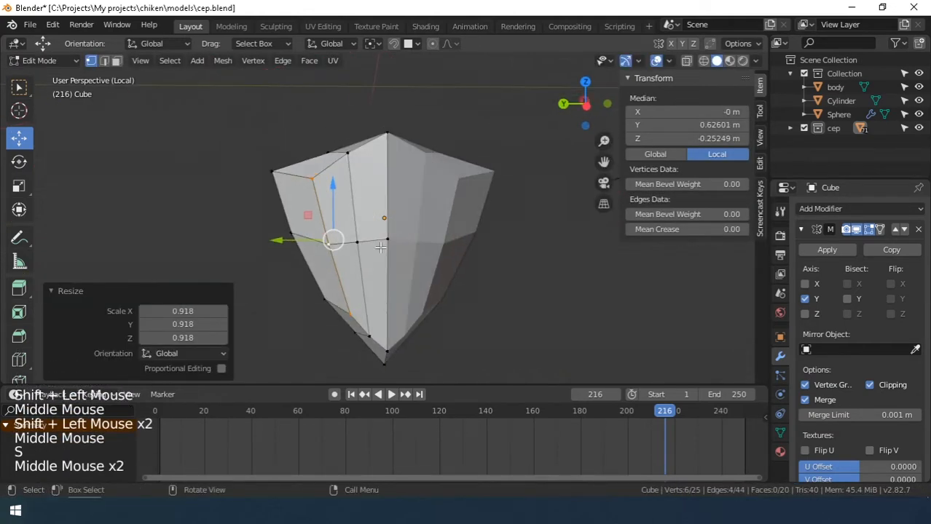
Lower the front and back top centre vertices together and move the front one down a further 0.024 m
{"action": "key", "text": "Tab"}
{"action": "middle_click_drag", "start_coordinate": [474, 226], "coordinate": [573, 219]}
{"action": "key", "text": "Tab"}
{"action": "middle_click_drag", "start_coordinate": [468, 189], "coordinate": [444, 146]}
{"action": "left_click", "coordinate": [439, 140]}
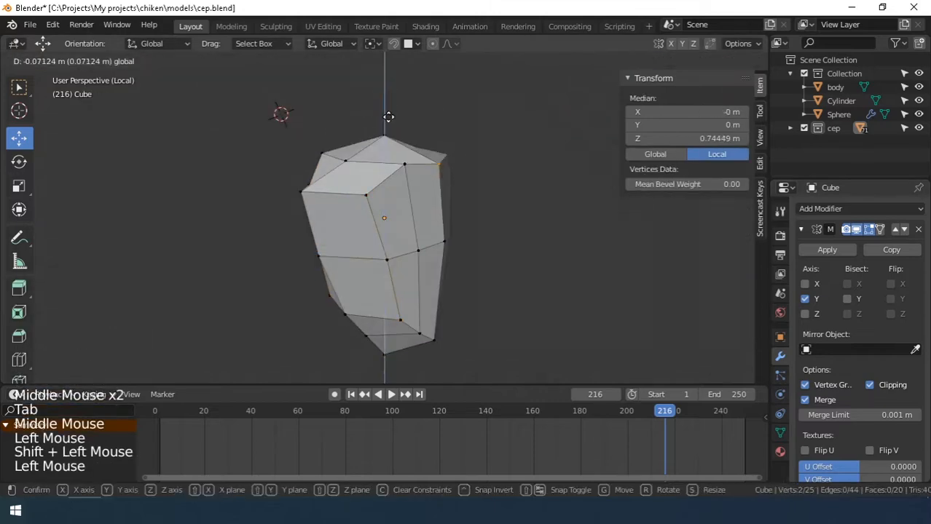
{"action": "left_click_drag", "start_coordinate": [388, 117], "coordinate": [388, 113]}
{"action": "middle_click_drag", "start_coordinate": [387, 114], "coordinate": [363, 162]}
{"action": "left_click", "coordinate": [396, 171]}
{"action": "left_click_drag", "start_coordinate": [393, 107], "coordinate": [394, 115]}
{"action": "scroll", "coordinate": [358, 175], "scroll_direction": "down", "scroll_amount": 2}
{"action": "middle_click_drag", "start_coordinate": [326, 203], "coordinate": [340, 206]}
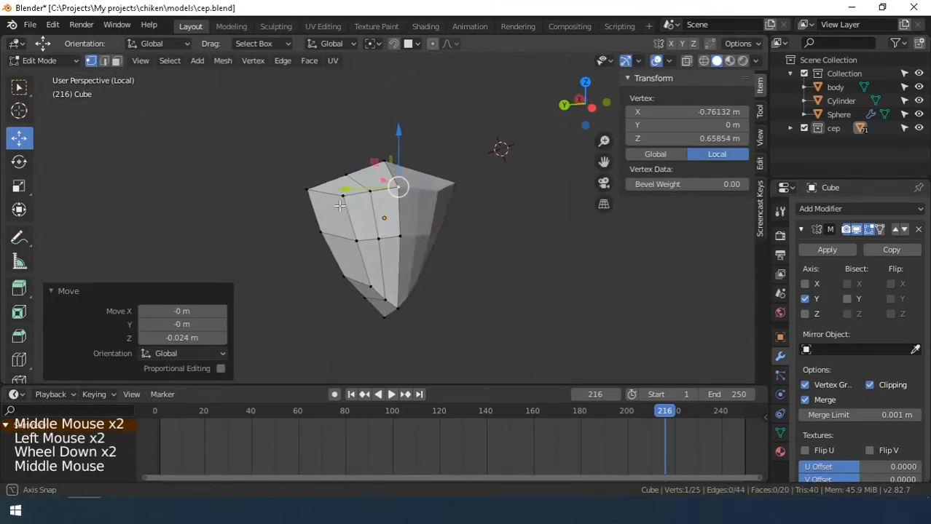
Lower the inner loop's bottom front vertex about 0.012 m and shift it outward along Y
{"action": "middle_click_drag", "start_coordinate": [279, 211], "coordinate": [340, 218]}
{"action": "left_click_drag", "start_coordinate": [354, 269], "coordinate": [388, 258]}
{"action": "left_click", "coordinate": [389, 308]}
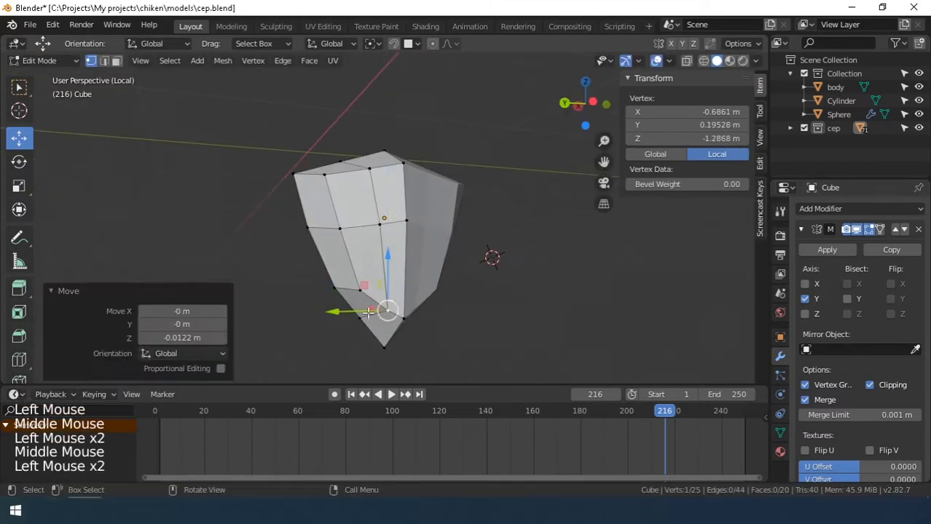
{"action": "left_click_drag", "start_coordinate": [333, 312], "coordinate": [326, 312]}
Select the three vertices of the back corner column and move them -0.0275 m along X
{"action": "middle_click_drag", "start_coordinate": [349, 277], "coordinate": [509, 258]}
{"action": "left_click", "coordinate": [398, 295]}
{"action": "left_click", "coordinate": [414, 236], "text": "shift"}
{"action": "left_click", "coordinate": [431, 181], "text": "shift"}
{"action": "left_click_drag", "start_coordinate": [468, 239], "coordinate": [472, 240]}
{"action": "middle_click_drag", "start_coordinate": [470, 241], "coordinate": [331, 218]}
{"action": "left_click_drag", "start_coordinate": [328, 163], "coordinate": [330, 165]}
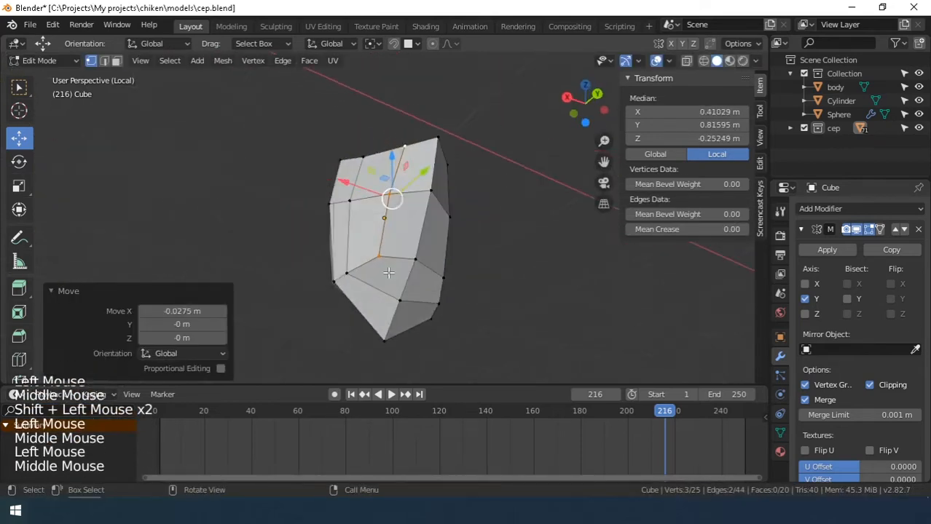
Nudge individual vertices around the pendant's lower back edge and middle to even out its shape
{"action": "left_click_drag", "start_coordinate": [410, 266], "coordinate": [410, 270]}
{"action": "middle_click_drag", "start_coordinate": [328, 274], "coordinate": [436, 284]}
{"action": "left_click", "coordinate": [396, 304]}
{"action": "left_click_drag", "start_coordinate": [458, 302], "coordinate": [461, 301]}
{"action": "middle_click_drag", "start_coordinate": [461, 300], "coordinate": [491, 310]}
{"action": "scroll", "coordinate": [437, 255], "scroll_direction": "down", "scroll_amount": 3}
{"action": "left_click", "coordinate": [387, 222]}
{"action": "scroll", "coordinate": [394, 222], "scroll_direction": "up", "scroll_amount": 2}
{"action": "left_click_drag", "start_coordinate": [417, 218], "coordinate": [421, 223]}
{"action": "middle_click_drag", "start_coordinate": [421, 223], "coordinate": [452, 230]}
Return to Object Mode, collapse the Mirror modifier, and add a Subdivision Surface modifier to the pendant
{"action": "key", "text": "Tab"}
{"action": "middle_click_drag", "start_coordinate": [452, 229], "coordinate": [401, 233]}
{"action": "scroll", "coordinate": [397, 233], "scroll_direction": "up", "scroll_amount": 1}
{"action": "mouse_move", "coordinate": [397, 233]}
{"action": "middle_mouse_down"}
{"action": "mouse_move", "coordinate": [363, 235]}
{"action": "mouse_move", "coordinate": [404, 241]}
{"action": "middle_mouse_up"}
{"action": "scroll", "coordinate": [363, 234], "scroll_direction": "up", "scroll_amount": 1}
{"action": "left_click", "coordinate": [801, 230]}
{"action": "left_click", "coordinate": [860, 209]}
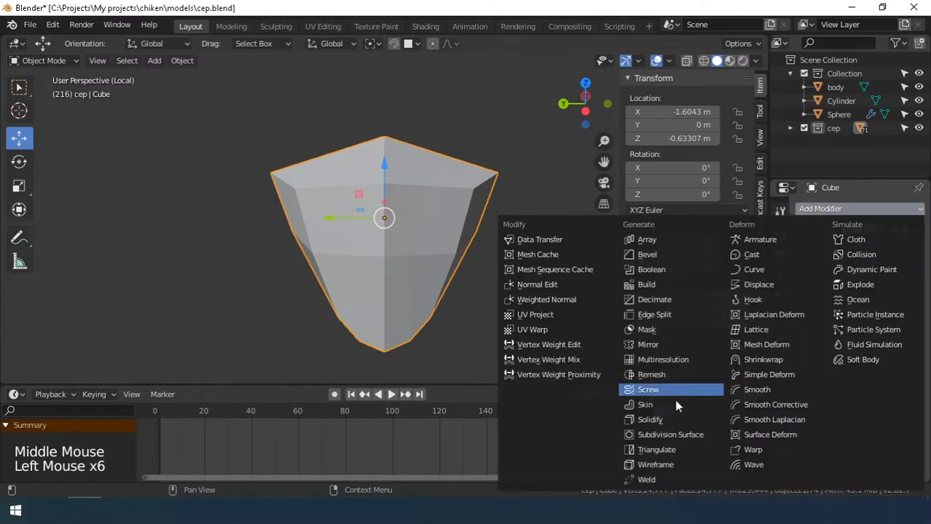
{"action": "left_click", "coordinate": [666, 389]}
Select the vertices along the pendant's upper back edge in Edit Mode and adjust their height
{"action": "middle_click_drag", "start_coordinate": [450, 297], "coordinate": [408, 291]}
{"action": "scroll", "coordinate": [408, 287], "scroll_direction": "up", "scroll_amount": 1}
{"action": "key", "text": "Tab"}
{"action": "middle_click_drag", "start_coordinate": [408, 218], "coordinate": [407, 281], "text": "shift"}
{"action": "left_click", "coordinate": [481, 212]}
{"action": "left_click", "coordinate": [416, 209], "text": "shift"}
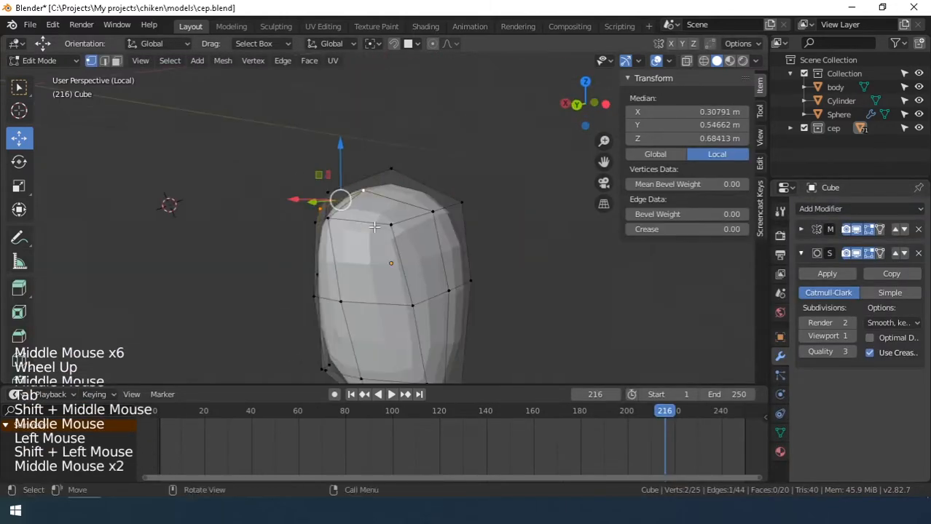
{"action": "left_click", "coordinate": [383, 209], "text": "shift"}
{"action": "left_click_drag", "start_coordinate": [353, 165], "coordinate": [354, 146]}
{"action": "left_click_drag", "start_coordinate": [417, 132], "coordinate": [418, 137]}
Shift two of the pendant's side vertices slightly sideways to refine its rounded outline
{"action": "scroll", "coordinate": [419, 190], "scroll_direction": "down", "scroll_amount": 1}
{"action": "middle_click_drag", "start_coordinate": [430, 248], "coordinate": [415, 175], "text": "shift"}
{"action": "middle_click_drag", "start_coordinate": [415, 219], "coordinate": [466, 197]}
{"action": "left_click", "coordinate": [379, 196]}
{"action": "left_click_drag", "start_coordinate": [431, 196], "coordinate": [438, 195]}
{"action": "middle_click_drag", "start_coordinate": [407, 248], "coordinate": [372, 274]}
{"action": "left_click", "coordinate": [360, 276]}
{"action": "left_click_drag", "start_coordinate": [414, 276], "coordinate": [420, 276]}
Refine the back corner column by moving its lower vertex -0.0369 m along Y
{"action": "middle_click_drag", "start_coordinate": [417, 244], "coordinate": [401, 279]}
{"action": "left_click", "coordinate": [409, 195]}
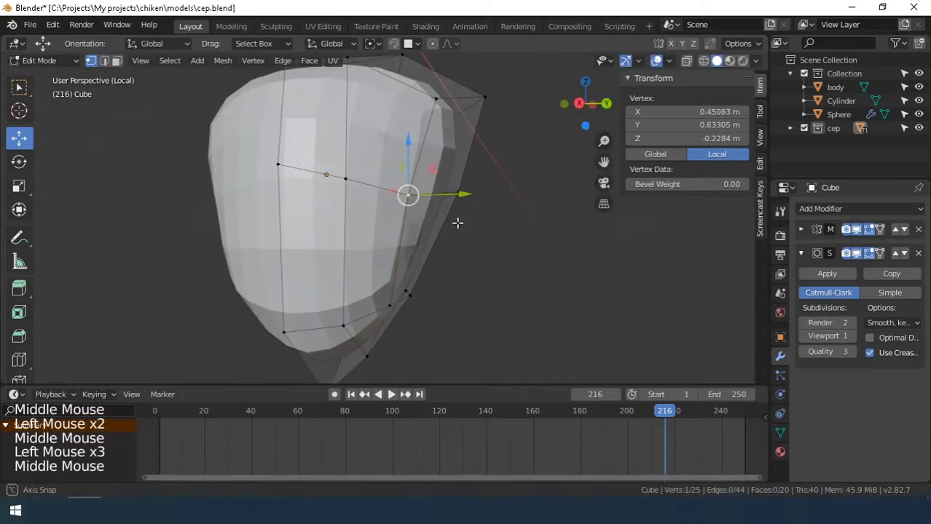
{"action": "middle_click_drag", "start_coordinate": [458, 222], "coordinate": [434, 290]}
{"action": "left_click", "coordinate": [403, 309]}
{"action": "left_click_drag", "start_coordinate": [457, 310], "coordinate": [450, 309]}
{"action": "middle_click_drag", "start_coordinate": [448, 299], "coordinate": [389, 243]}
{"action": "scroll", "coordinate": [341, 265], "scroll_direction": "down", "scroll_amount": 1}
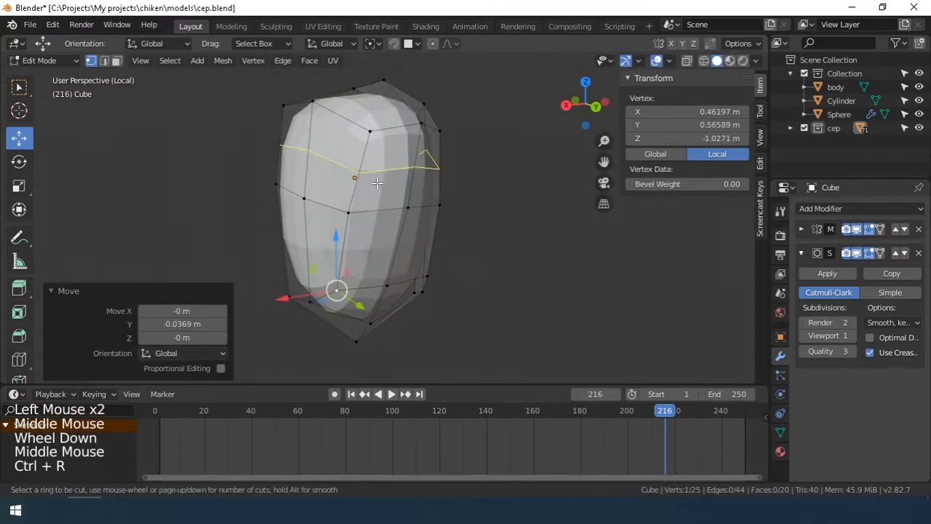
Add a vertical loop cut along the pendant's side, slid to a factor of -0.711
{"action": "left_click", "coordinate": [404, 120]}
{"action": "middle_click_drag", "start_coordinate": [405, 122], "coordinate": [405, 143]}
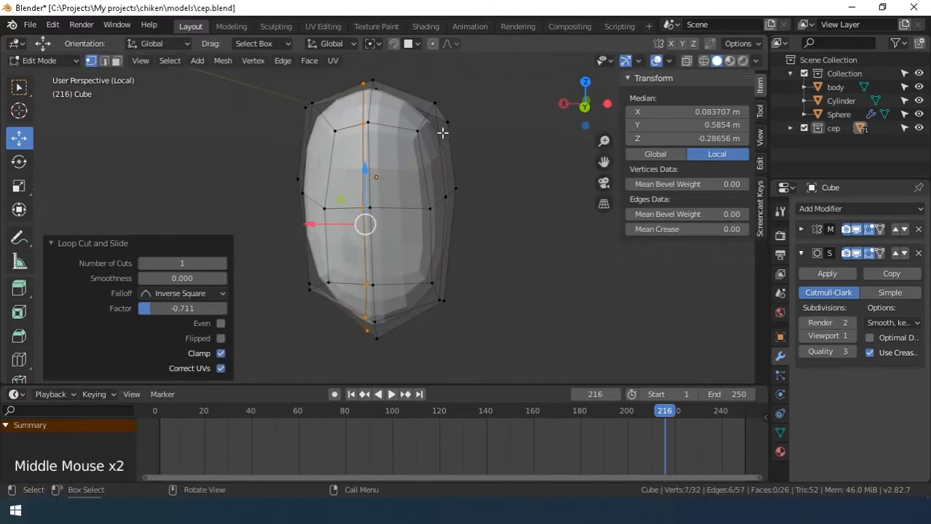
Add another vertical loop cut beside the pendant's central ridge and scale the central edge loop up by about 1.06
{"action": "left_click", "coordinate": [454, 167]}
{"action": "key", "text": "ctrl+r"}
{"action": "left_click", "coordinate": [393, 138]}
{"action": "left_click", "coordinate": [373, 136]}
{"action": "left_click", "coordinate": [368, 124]}
{"action": "left_click", "coordinate": [368, 125], "text": "alt+shift"}
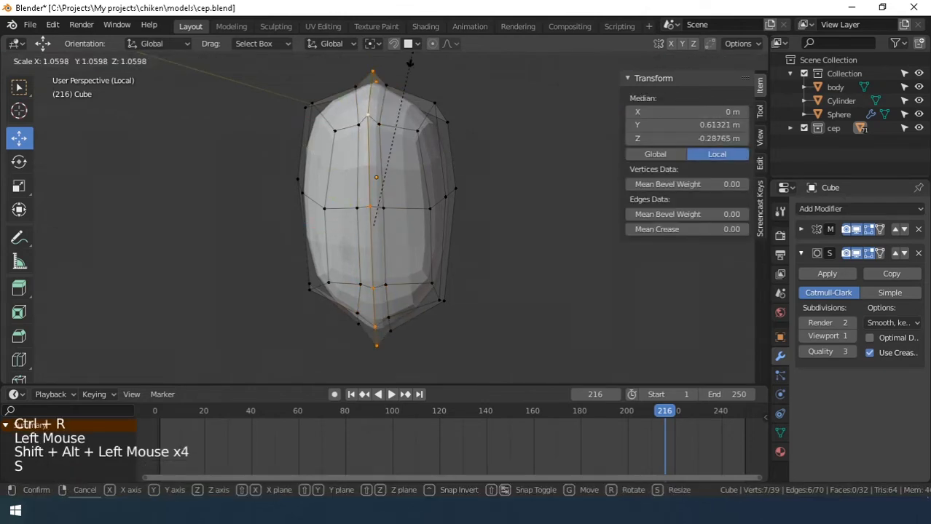
{"action": "left_click", "coordinate": [410, 62]}
Apply smooth shading to the whole pendant and return to mesh editing
{"action": "middle_click_drag", "start_coordinate": [408, 87], "coordinate": [321, 204]}
{"action": "left_click_drag", "start_coordinate": [323, 224], "coordinate": [322, 225]}
{"action": "key", "text": "Tab"}
{"action": "right_click", "coordinate": [365, 192]}
{"action": "middle_click_drag", "start_coordinate": [342, 211], "coordinate": [434, 262]}
{"action": "left_click", "coordinate": [364, 180]}
{"action": "key", "text": "Tab"}
In front X-ray view, shift the lower +X corner vertices inward and raise the neighbouring inner vertex 0.0187 m along Z
{"action": "middle_click_drag", "start_coordinate": [437, 313], "coordinate": [432, 287], "text": "shift"}
{"action": "left_click", "coordinate": [420, 270]}
{"action": "key", "text": "KP_1"}
{"action": "left_click", "coordinate": [415, 268], "text": "shift"}
{"action": "left_click", "coordinate": [687, 61]}
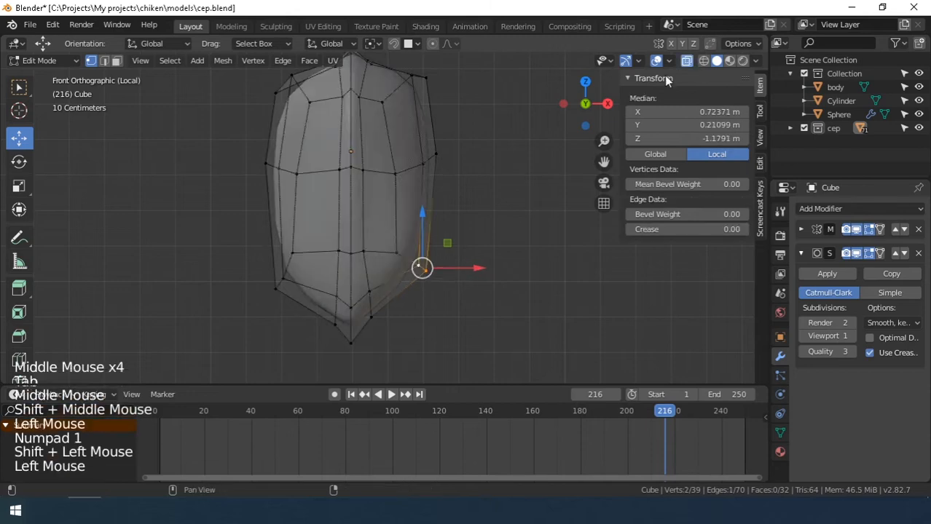
{"action": "scroll", "coordinate": [474, 252], "scroll_direction": "up", "scroll_amount": 2}
{"action": "left_click", "coordinate": [495, 241]}
{"action": "left_click_drag", "start_coordinate": [417, 273], "coordinate": [459, 309]}
{"action": "left_click_drag", "start_coordinate": [493, 290], "coordinate": [477, 290]}
{"action": "left_click", "coordinate": [402, 268]}
{"action": "left_click_drag", "start_coordinate": [422, 237], "coordinate": [401, 206]}
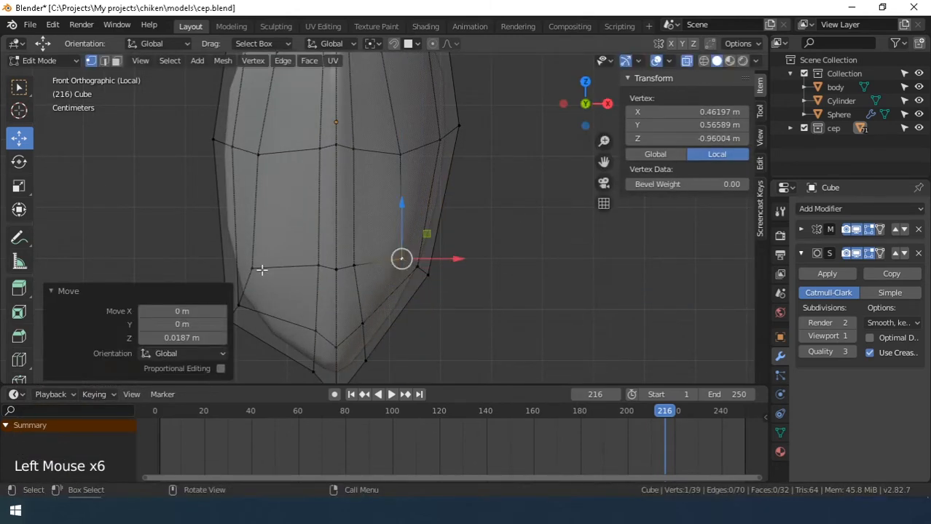
Move the two lower -X corner vertices inward and upward by about 0.05 m each way in front view
{"action": "scroll", "coordinate": [233, 264], "scroll_direction": "down", "scroll_amount": 1}
{"action": "left_click", "coordinate": [273, 271]}
{"action": "key", "text": "g"}
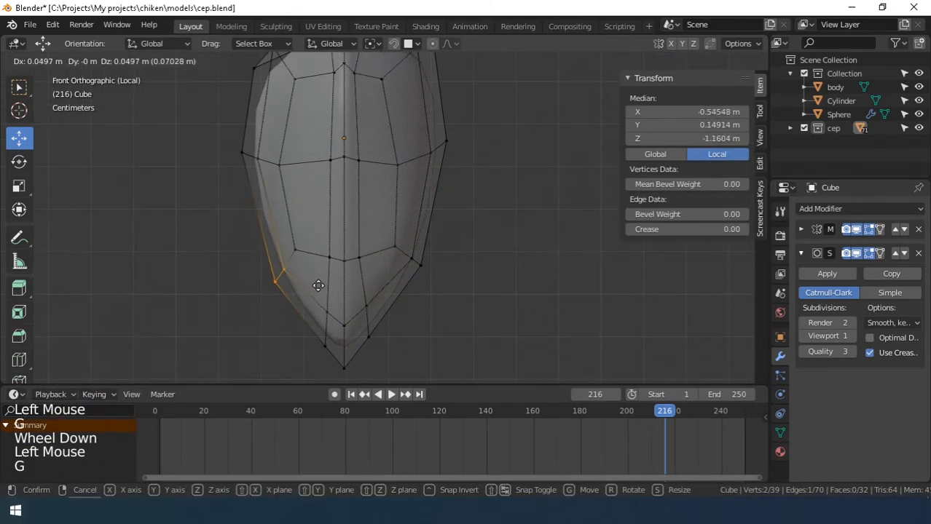
{"action": "left_click", "coordinate": [318, 282]}
Select the upper -X corner vertices and shift them slightly outward along X
{"action": "scroll", "coordinate": [357, 170], "scroll_direction": "down", "scroll_amount": 2}
{"action": "scroll", "coordinate": [357, 170], "scroll_direction": "up", "scroll_amount": 2}
{"action": "scroll", "coordinate": [332, 102], "scroll_direction": "down", "scroll_amount": 2}
{"action": "left_click", "coordinate": [333, 103]}
{"action": "left_click_drag", "start_coordinate": [321, 86], "coordinate": [285, 122]}
{"action": "left_click_drag", "start_coordinate": [338, 106], "coordinate": [325, 106]}
Raise the upper +X corner vertices slightly along Z in side view and turn off X-ray display
{"action": "left_click_drag", "start_coordinate": [397, 83], "coordinate": [461, 101]}
{"action": "key", "text": "Tab"}
{"action": "middle_click_drag", "start_coordinate": [437, 157], "coordinate": [386, 192]}
{"action": "scroll", "coordinate": [393, 196], "scroll_direction": "up", "scroll_amount": 3}
{"action": "key", "text": "Tab"}
{"action": "key", "text": "KP_1"}
{"action": "key", "text": "KP_3"}
{"action": "scroll", "coordinate": [240, 157], "scroll_direction": "up", "scroll_amount": 2}
{"action": "middle_click_drag", "start_coordinate": [244, 150], "coordinate": [277, 190], "text": "shift"}
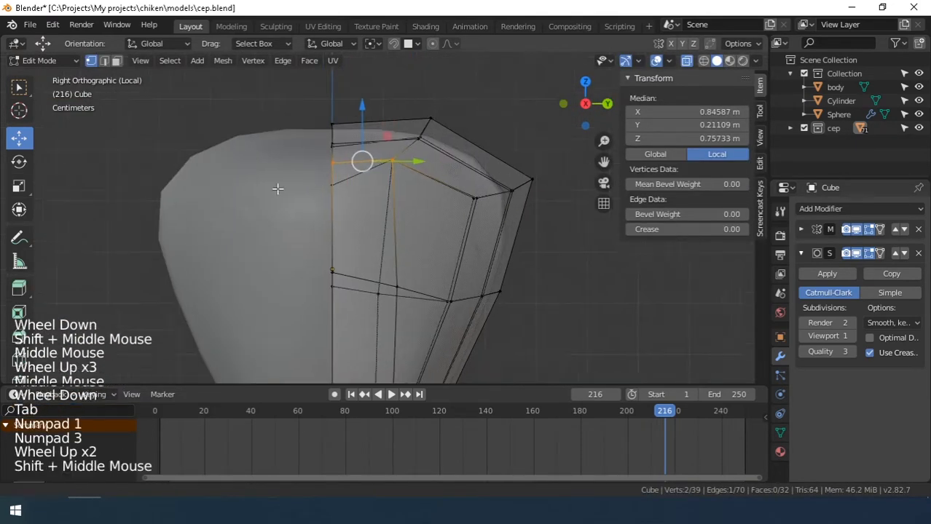
{"action": "left_click_drag", "start_coordinate": [362, 145], "coordinate": [362, 133]}
{"action": "scroll", "coordinate": [393, 247], "scroll_direction": "down", "scroll_amount": 3}
{"action": "key", "text": "Tab"}
{"action": "scroll", "coordinate": [397, 262], "scroll_direction": "down", "scroll_amount": 2}
{"action": "left_click", "coordinate": [687, 61]}
Extrude the two faces at the top centre of the pendant upward to form a hanging tab
{"action": "middle_click_drag", "start_coordinate": [408, 255], "coordinate": [444, 246]}
{"action": "scroll", "coordinate": [440, 197], "scroll_direction": "up", "scroll_amount": 3}
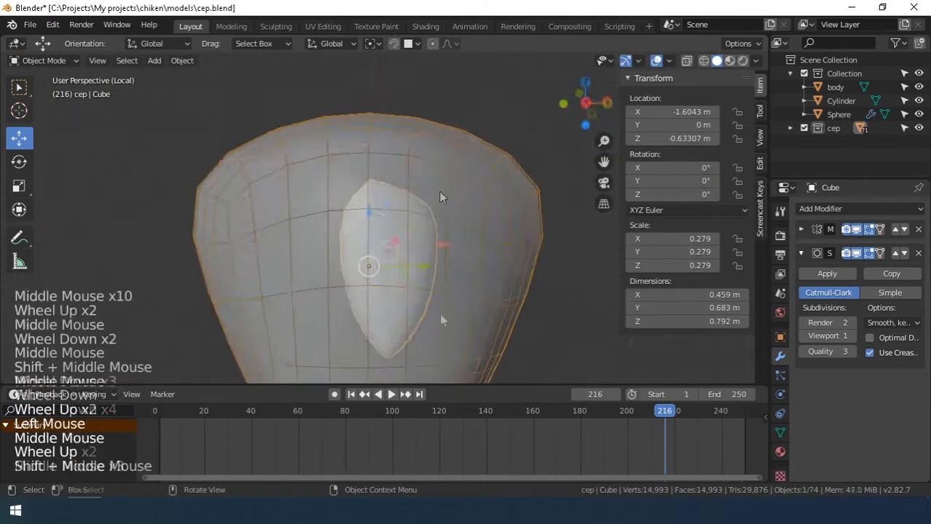
{"action": "key", "text": "Tab"}
{"action": "key", "text": "3"}
{"action": "left_click", "coordinate": [406, 279]}
{"action": "left_click", "coordinate": [389, 253], "text": "shift"}
{"action": "scroll", "coordinate": [393, 219], "scroll_direction": "up", "scroll_amount": 1}
{"action": "middle_click_drag", "start_coordinate": [390, 254], "coordinate": [403, 132]}
{"action": "key", "text": "KP_1"}
{"action": "key", "text": "KP_3"}
{"action": "scroll", "coordinate": [393, 145], "scroll_direction": "up", "scroll_amount": 3}
{"action": "key", "text": "e"}
{"action": "left_click", "coordinate": [412, 48]}
Move the tab's two upper corner vertices inward and hide the subdivision effect in the viewport
{"action": "key", "text": "1"}
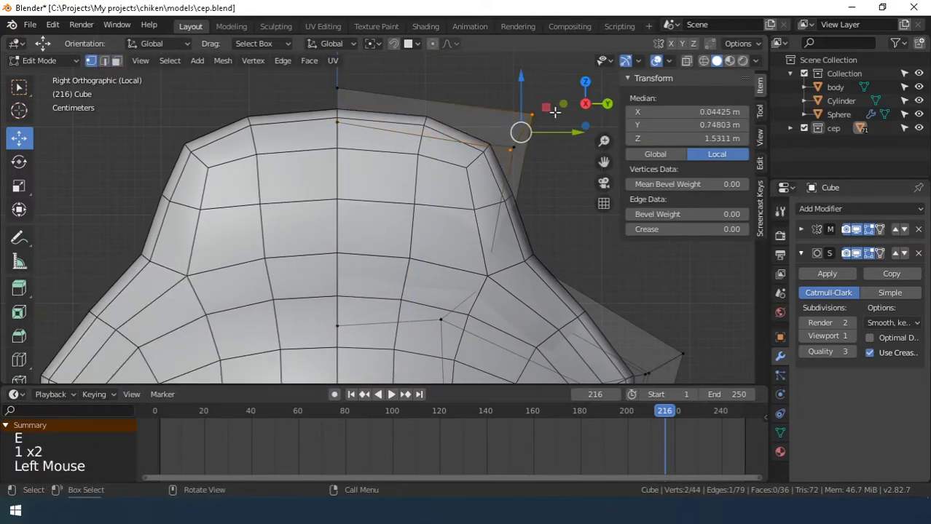
{"action": "key", "text": "g"}
{"action": "left_click", "coordinate": [856, 253]}
Inset the large +X face of the hanging tab and shift the inset face toward the mirror plane along Y
{"action": "key", "text": "4"}
{"action": "left_click", "coordinate": [377, 193]}
{"action": "key", "text": "3"}
{"action": "left_click", "coordinate": [378, 193]}
{"action": "left_click", "coordinate": [320, 199], "text": "shift"}
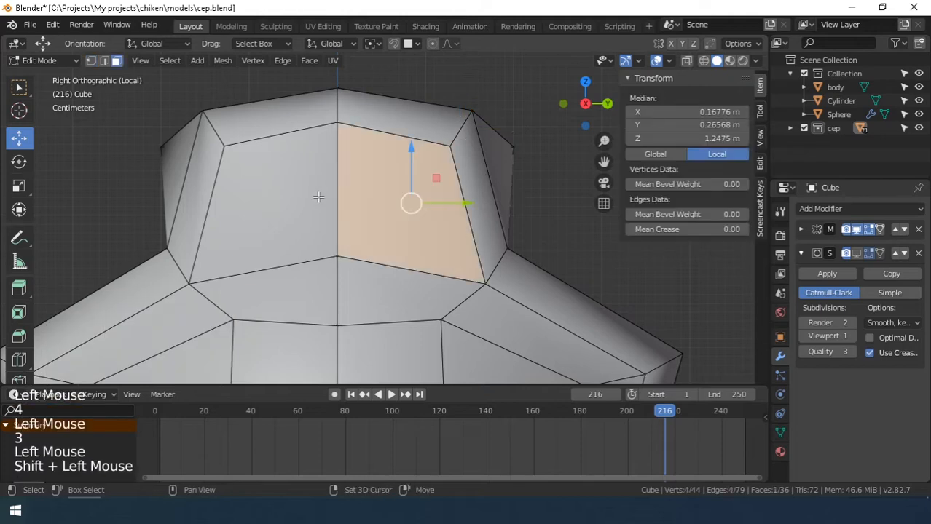
{"action": "double_click", "coordinate": [386, 194], "text": "shift"}
{"action": "key", "text": "i"}
{"action": "left_click", "coordinate": [460, 136]}
{"action": "left_click_drag", "start_coordinate": [440, 196], "coordinate": [409, 195]}
Reposition the inset face's vertices with X-ray on so it and its mirror form a hexagonal outline
{"action": "key", "text": "1"}
{"action": "left_click", "coordinate": [337, 230]}
{"action": "left_click_drag", "start_coordinate": [337, 202], "coordinate": [440, 258]}
{"action": "left_click", "coordinate": [686, 60]}
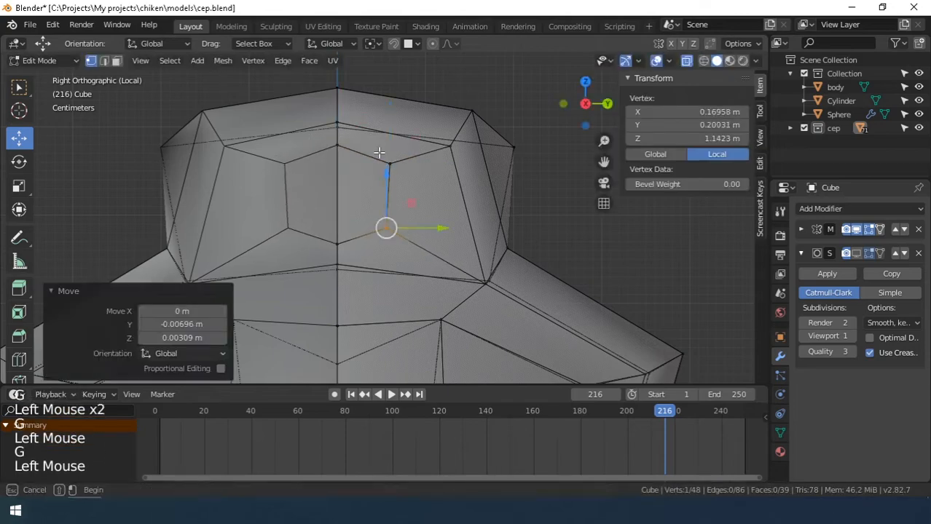
{"action": "left_click_drag", "start_coordinate": [379, 153], "coordinate": [402, 175]}
{"action": "key", "text": "g"}
Inset the tab's opposite face on the -X side and move the inset face -0.0622 m along Y
{"action": "scroll", "coordinate": [386, 171], "scroll_direction": "down", "scroll_amount": 3}
{"action": "key", "text": "Tab"}
{"action": "middle_click_drag", "start_coordinate": [394, 190], "coordinate": [341, 251]}
{"action": "key", "text": "Tab"}
{"action": "key", "text": "3"}
{"action": "left_click", "coordinate": [335, 224]}
{"action": "left_click", "coordinate": [336, 224]}
{"action": "key", "text": "i"}
{"action": "left_click", "coordinate": [395, 182]}
{"action": "left_click_drag", "start_coordinate": [296, 205], "coordinate": [312, 206]}
{"action": "key", "text": "KP_7"}
{"action": "key", "text": "KP_1"}
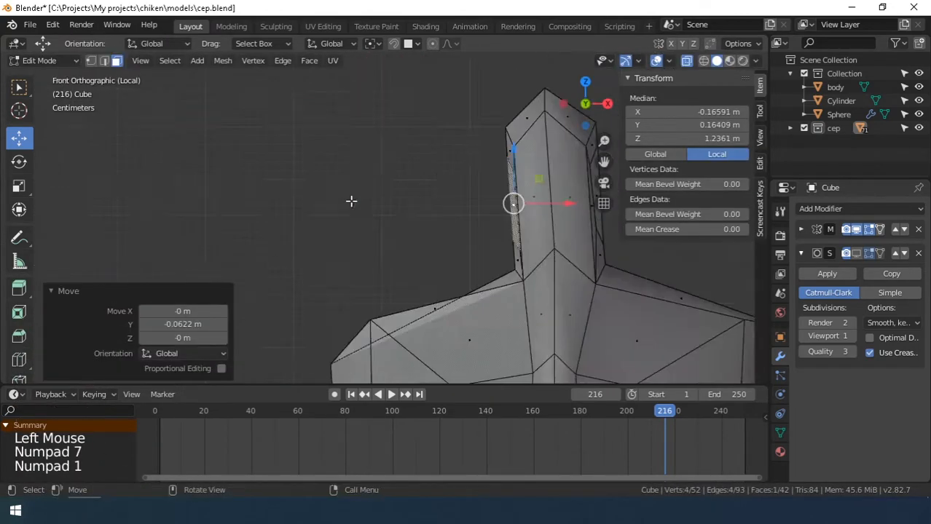
Reposition the vertices of the -X inset in left view to match the hexagonal outline on the other side
{"action": "key", "text": "KP_3"}
{"action": "key", "text": "KP_9"}
{"action": "key", "text": "Tab"}
{"action": "key", "text": "Tab"}
{"action": "left_click", "coordinate": [382, 197]}
{"action": "scroll", "coordinate": [382, 197], "scroll_direction": "up", "scroll_amount": 3}
{"action": "middle_click_drag", "start_coordinate": [382, 197], "coordinate": [445, 207], "text": "shift"}
{"action": "key", "text": "g"}
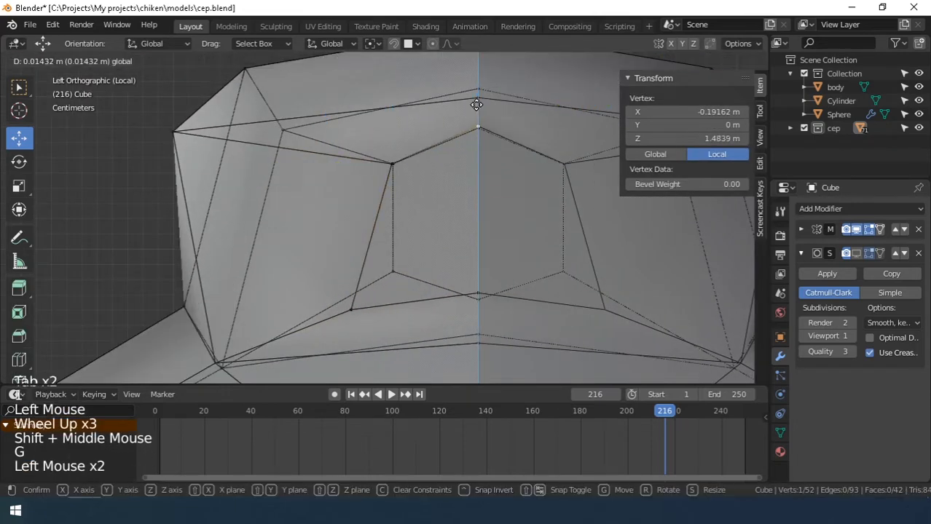
{"action": "scroll", "coordinate": [477, 268], "scroll_direction": "down", "scroll_amount": 4}
Delete the two opposite inset faces of the hanging tab to open a hole on each side
{"action": "key", "text": "KP_4"}
{"action": "left_click", "coordinate": [399, 217]}
{"action": "middle_click_drag", "start_coordinate": [478, 268], "coordinate": [387, 241]}
{"action": "left_click", "coordinate": [394, 196]}
{"action": "left_click", "coordinate": [386, 195], "text": "shift"}
{"action": "key", "text": "x"}
{"action": "left_click", "coordinate": [387, 197]}
Select the border edges of both openings and bridge them into a through-hole, with X-ray display turned off
{"action": "key", "text": "3"}
{"action": "key", "text": "2"}
{"action": "left_click", "coordinate": [422, 190], "text": "alt+shift"}
{"action": "right_click", "coordinate": [441, 154]}
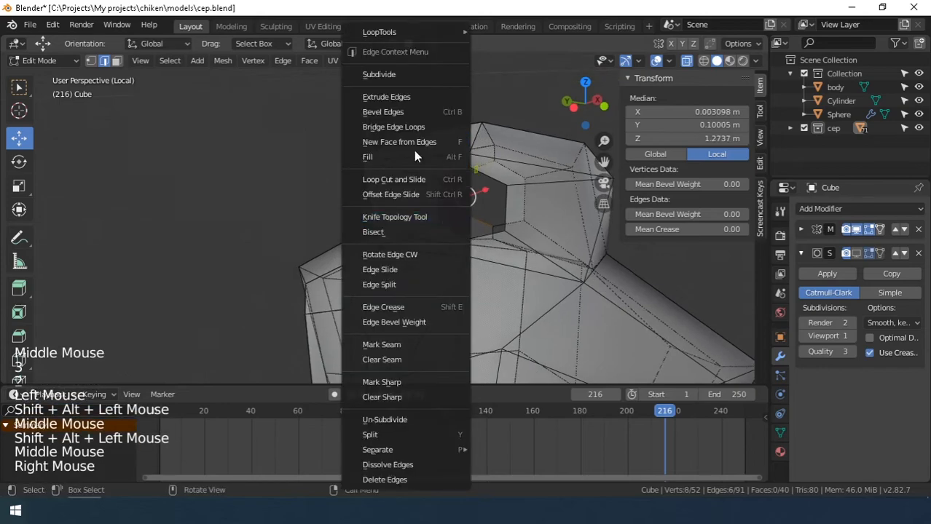
{"action": "left_click", "coordinate": [415, 114]}
{"action": "right_click", "coordinate": [477, 182]}
{"action": "right_click", "coordinate": [467, 171]}
{"action": "left_click", "coordinate": [430, 128]}
{"action": "middle_click_drag", "start_coordinate": [430, 146], "coordinate": [454, 177]}
{"action": "scroll", "coordinate": [454, 177], "scroll_direction": "up", "scroll_amount": 4}
{"action": "scroll", "coordinate": [455, 177], "scroll_direction": "down", "scroll_amount": 3}
{"action": "left_click", "coordinate": [688, 64]}
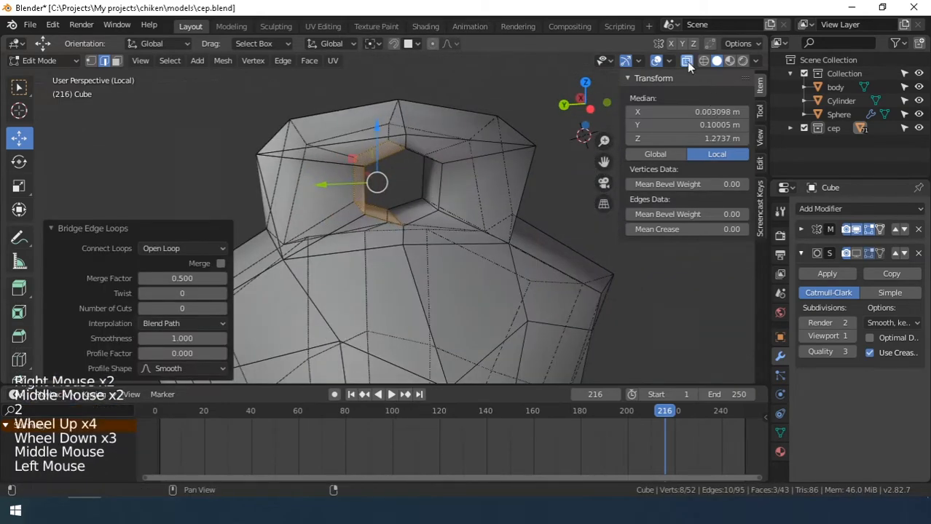
Bevel the rim edges of the hole on the +X side with an offset of 0.0229 m and one segment
{"action": "middle_click_drag", "start_coordinate": [466, 219], "coordinate": [365, 182]}
{"action": "key", "text": "2"}
{"action": "left_click", "coordinate": [388, 109]}
{"action": "left_click", "coordinate": [351, 128]}
{"action": "middle_click_drag", "start_coordinate": [351, 128], "coordinate": [419, 168]}
{"action": "scroll", "coordinate": [388, 101], "scroll_direction": "up", "scroll_amount": 1}
{"action": "left_click", "coordinate": [468, 197], "text": "shift"}
{"action": "left_click", "coordinate": [429, 258], "text": "shift"}
{"action": "middle_click_drag", "start_coordinate": [453, 338], "coordinate": [430, 291], "text": "shift"}
{"action": "scroll", "coordinate": [419, 289], "scroll_direction": "down", "scroll_amount": 1}
{"action": "middle_click_drag", "start_coordinate": [430, 291], "coordinate": [416, 288]}
{"action": "key", "text": "ctrl+b"}
{"action": "left_click", "coordinate": [512, 122]}
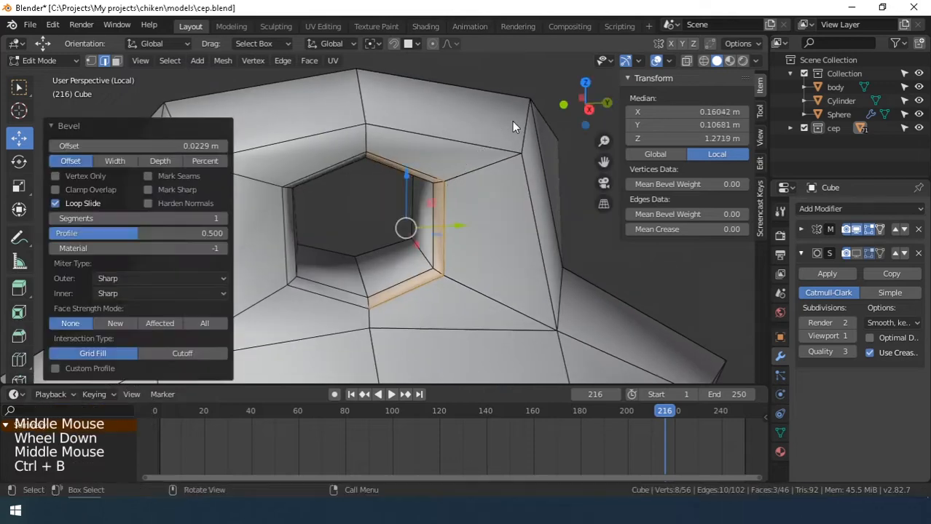
Bevel the matching rim edges of the hole on the pendant's -X side
{"action": "middle_click_drag", "start_coordinate": [512, 122], "coordinate": [408, 241]}
{"action": "middle_click_drag", "start_coordinate": [408, 240], "coordinate": [364, 244]}
{"action": "scroll", "coordinate": [379, 244], "scroll_direction": "up", "scroll_amount": 1}
{"action": "middle_click_drag", "start_coordinate": [379, 244], "coordinate": [437, 255], "text": "shift"}
{"action": "middle_click_drag", "start_coordinate": [437, 255], "coordinate": [504, 262]}
{"action": "left_click", "coordinate": [446, 213]}
{"action": "middle_click_drag", "start_coordinate": [446, 213], "coordinate": [419, 214]}
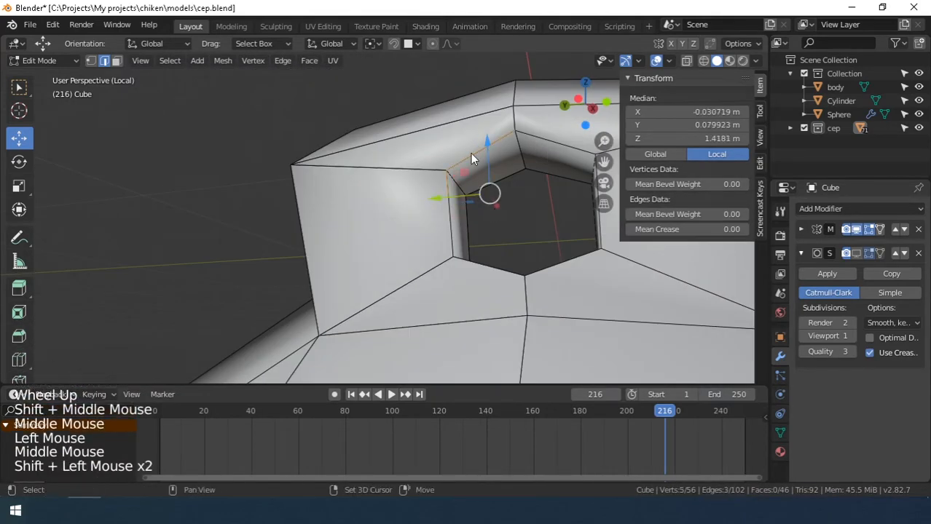
{"action": "left_click", "coordinate": [472, 155]}
{"action": "left_click", "coordinate": [450, 213], "text": "shift"}
{"action": "left_click", "coordinate": [486, 266], "text": "shift"}
{"action": "key", "text": "ctrl+b"}
{"action": "left_click", "coordinate": [501, 216]}
Adjust the position of a vertex next to the hole's rim
{"action": "key", "text": "1"}
{"action": "left_click", "coordinate": [373, 220]}
{"action": "left_click_drag", "start_coordinate": [351, 236], "coordinate": [379, 226]}
{"action": "middle_click_drag", "start_coordinate": [379, 226], "coordinate": [250, 217]}
Leave mesh editing, show the subdivision effect in the viewport again and deselect the pendant
{"action": "key", "text": "Tab"}
{"action": "scroll", "coordinate": [379, 240], "scroll_direction": "down", "scroll_amount": 3}
{"action": "left_click", "coordinate": [856, 253]}
{"action": "left_click", "coordinate": [503, 234]}
{"action": "scroll", "coordinate": [379, 236], "scroll_direction": "up", "scroll_amount": 3}
{"action": "scroll", "coordinate": [369, 240], "scroll_direction": "down", "scroll_amount": 7}
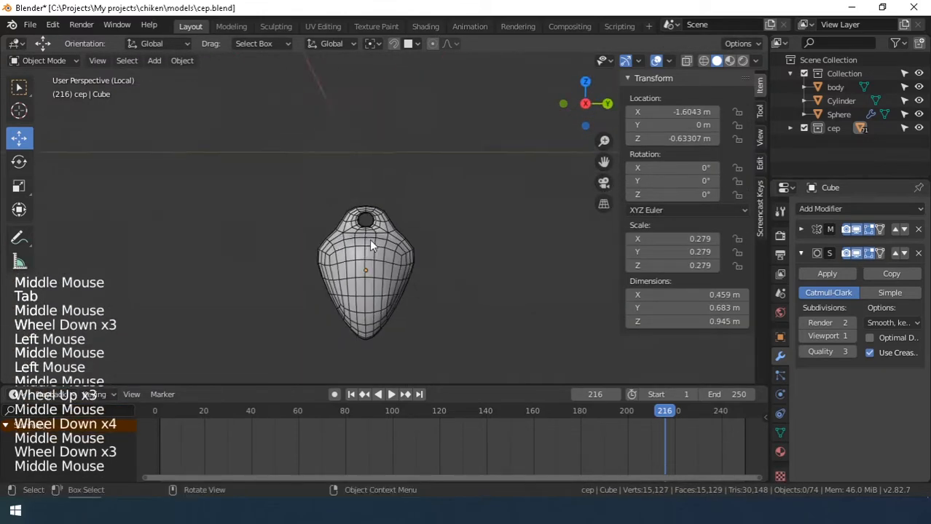
Edit the pendant mesh with subdivision hidden and X-ray on, moving the loop's upper +Y corner vertices closer to the hole and scaling them together
{"action": "scroll", "coordinate": [369, 246], "scroll_direction": "up", "scroll_amount": 9}
{"action": "key", "text": "Tab"}
{"action": "middle_click_drag", "start_coordinate": [369, 246], "coordinate": [434, 235], "text": "shift"}
{"action": "left_click", "coordinate": [856, 253]}
{"action": "scroll", "coordinate": [397, 226], "scroll_direction": "up", "scroll_amount": 1}
{"action": "scroll", "coordinate": [444, 222], "scroll_direction": "down", "scroll_amount": 2}
{"action": "left_click_drag", "start_coordinate": [498, 169], "coordinate": [521, 148]}
{"action": "left_click", "coordinate": [686, 61]}
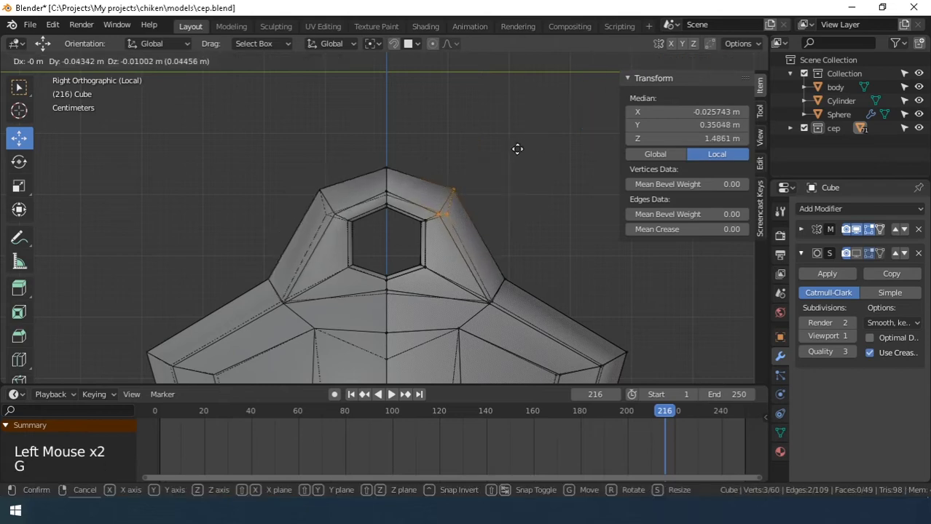
{"action": "key", "text": "s"}
{"action": "key", "text": "s"}
{"action": "left_click", "coordinate": [400, 173]}
Lower the vertices above the pendant's hole and adjust the position of the loop's upper +Y corner vertices
{"action": "left_click_drag", "start_coordinate": [390, 149], "coordinate": [389, 158]}
{"action": "left_click_drag", "start_coordinate": [435, 218], "coordinate": [519, 172]}
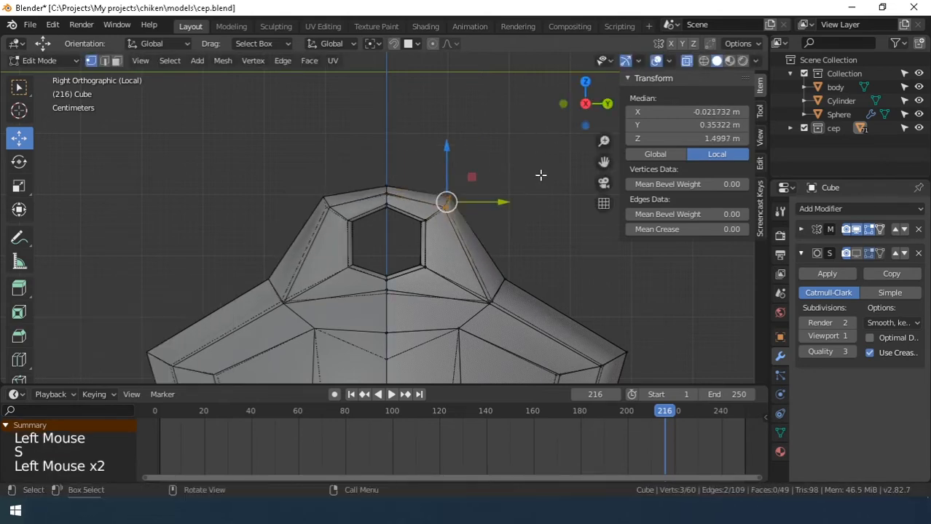
{"action": "key", "text": "g"}
{"action": "left_click", "coordinate": [528, 184]}
Move the vertices at the base of the hanging loop on the +Y side by -0.0557 m along Y
{"action": "left_click_drag", "start_coordinate": [551, 247], "coordinate": [475, 321]}
{"action": "left_click_drag", "start_coordinate": [522, 291], "coordinate": [488, 292]}
{"action": "scroll", "coordinate": [510, 306], "scroll_direction": "down", "scroll_amount": 1}
{"action": "middle_click_drag", "start_coordinate": [511, 309], "coordinate": [524, 210], "text": "shift"}
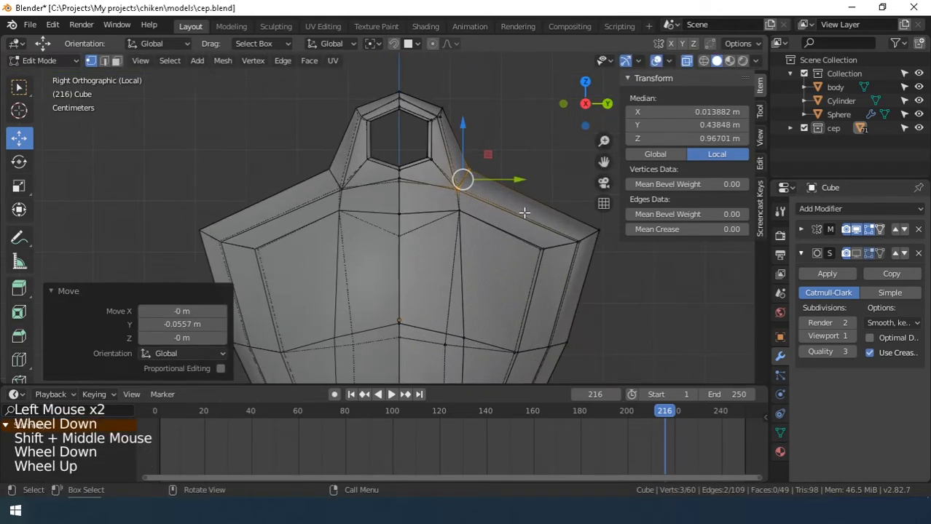
{"action": "scroll", "coordinate": [524, 210], "scroll_direction": "down", "scroll_amount": 1}
Leave mesh editing, show the subdivision effect in the viewport again and turn off X-ray
{"action": "key", "text": "Tab"}
{"action": "left_click", "coordinate": [856, 253]}
{"action": "scroll", "coordinate": [400, 186], "scroll_direction": "down", "scroll_amount": 4}
{"action": "middle_click_drag", "start_coordinate": [526, 249], "coordinate": [417, 196]}
{"action": "scroll", "coordinate": [417, 195], "scroll_direction": "up", "scroll_amount": 2}
{"action": "middle_click_drag", "start_coordinate": [417, 195], "coordinate": [429, 233], "text": "shift"}
{"action": "left_click", "coordinate": [687, 61]}
{"action": "middle_click_drag", "start_coordinate": [521, 211], "coordinate": [493, 273]}
{"action": "scroll", "coordinate": [332, 255], "scroll_direction": "down", "scroll_amount": 6}
{"action": "scroll", "coordinate": [429, 241], "scroll_direction": "up", "scroll_amount": 11}
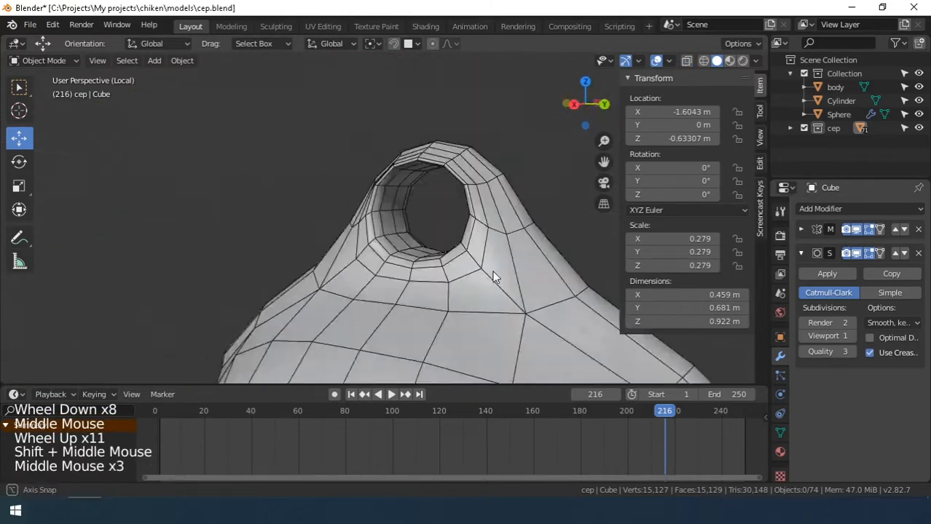
Turn off the wireframe overlay so the pendant is displayed with plain solid shading
{"action": "scroll", "coordinate": [493, 274], "scroll_direction": "down", "scroll_amount": 8}
{"action": "left_click", "coordinate": [668, 61]}
{"action": "left_click", "coordinate": [591, 292]}
{"action": "middle_click_drag", "start_coordinate": [553, 284], "coordinate": [484, 286]}
{"action": "scroll", "coordinate": [483, 286], "scroll_direction": "down", "scroll_amount": 3}
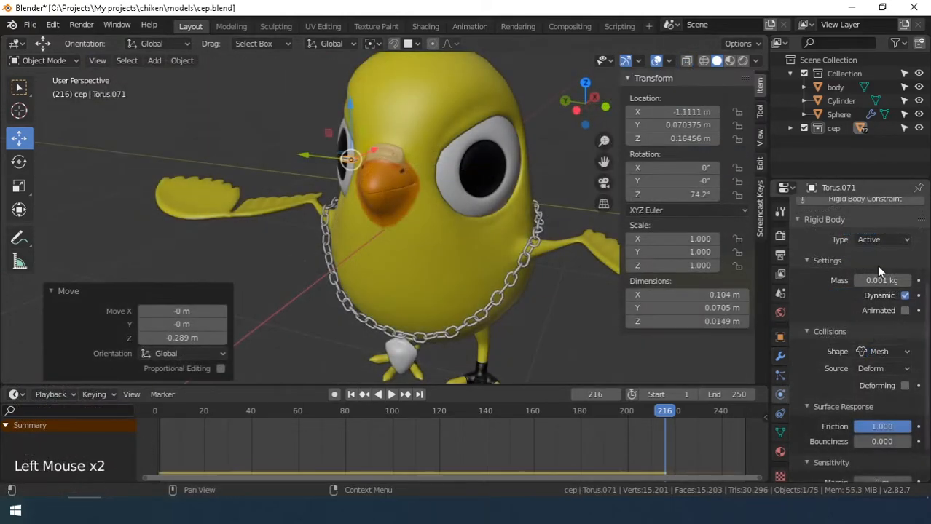
Remove the rigid body physics from the duplicated chain link
{"action": "scroll", "coordinate": [879, 268], "scroll_direction": "up", "scroll_amount": 3}
{"action": "scroll", "coordinate": [879, 268], "scroll_direction": "up", "scroll_amount": 2}
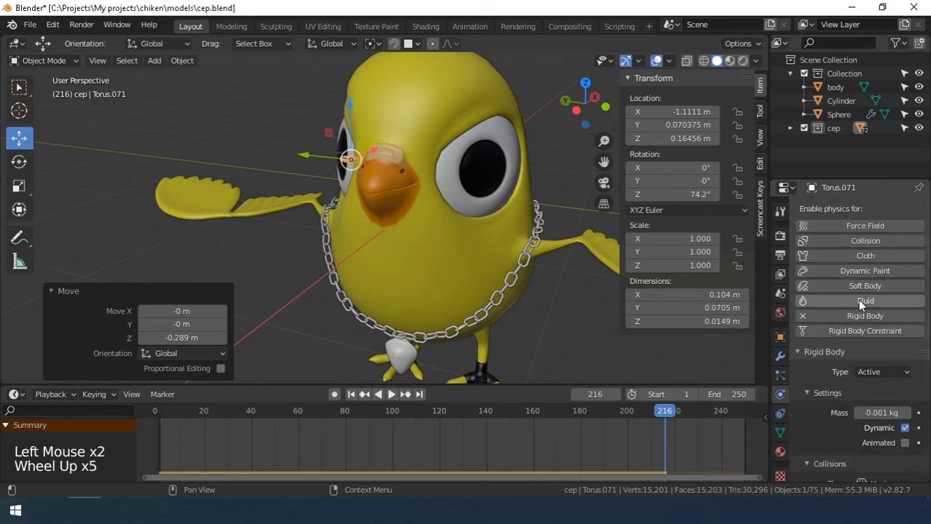
{"action": "left_click", "coordinate": [802, 319]}
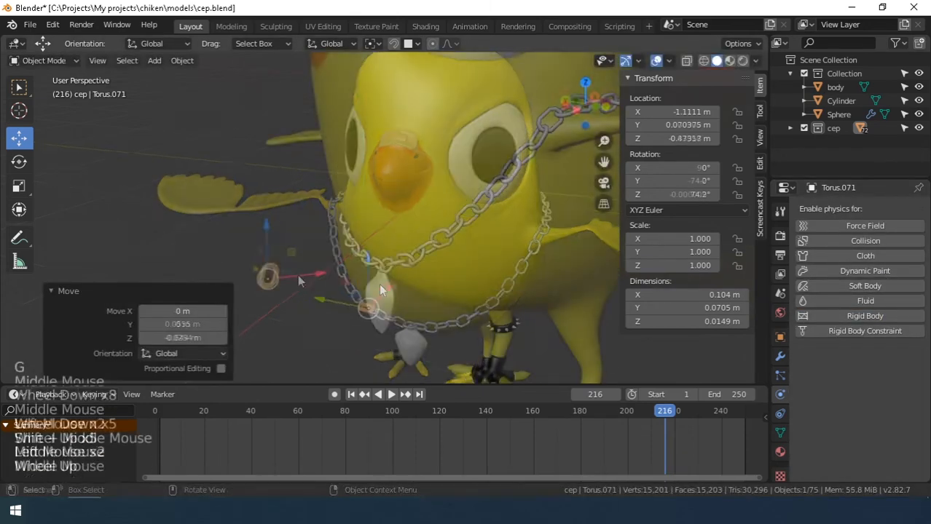
Hide the sidebar and toolbar, and move the connecting link 0.0271 m along X to line up with the pendant's hole
{"action": "scroll", "coordinate": [374, 246], "scroll_direction": "up", "scroll_amount": 3}
{"action": "scroll", "coordinate": [374, 245], "scroll_direction": "up", "scroll_amount": 1, "text": "shift"}
{"action": "middle_click_drag", "start_coordinate": [379, 284], "coordinate": [398, 236], "text": "shift"}
{"action": "scroll", "coordinate": [373, 232], "scroll_direction": "up", "scroll_amount": 1}
{"action": "scroll", "coordinate": [378, 235], "scroll_direction": "down", "scroll_amount": 1}
{"action": "middle_click_drag", "start_coordinate": [397, 236], "coordinate": [374, 258]}
{"action": "key", "text": "n"}
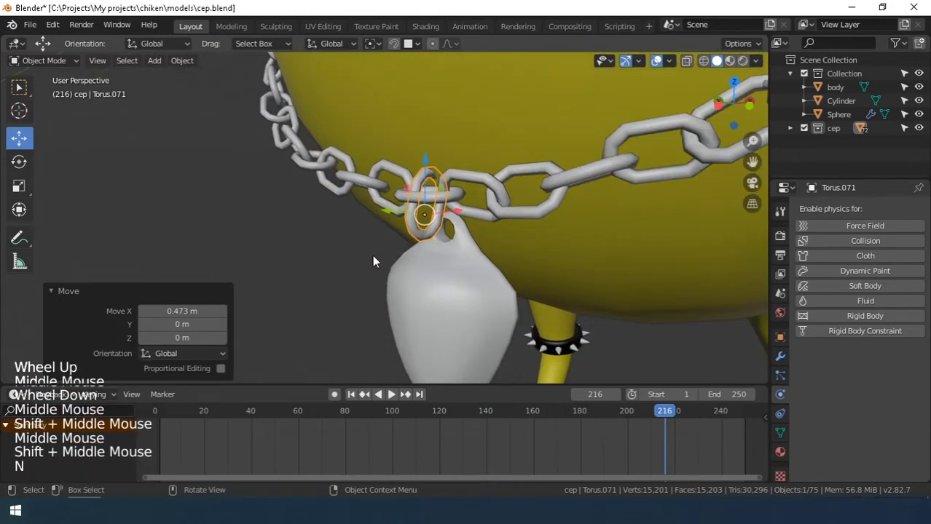
{"action": "key", "text": "t"}
{"action": "left_click_drag", "start_coordinate": [457, 211], "coordinate": [471, 214]}
{"action": "middle_click_drag", "start_coordinate": [472, 214], "coordinate": [494, 233]}
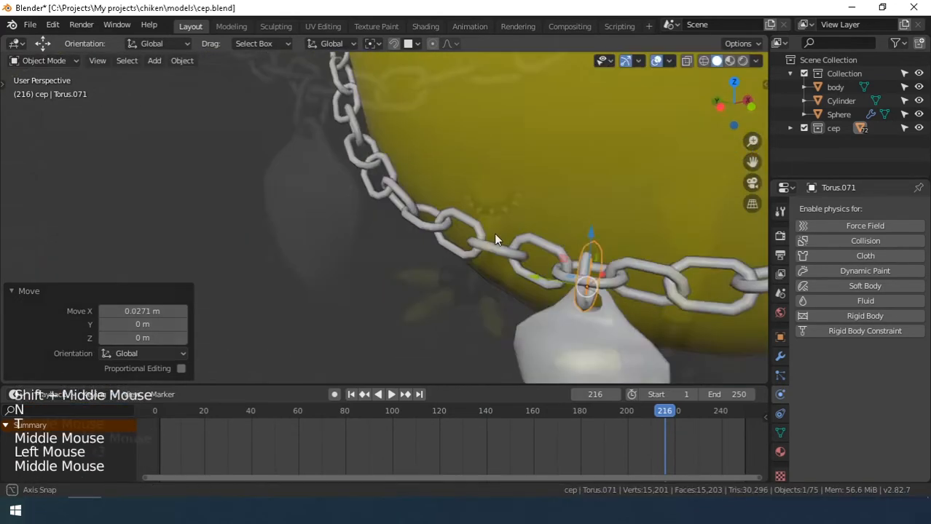
{"action": "middle_click_drag", "start_coordinate": [493, 233], "coordinate": [441, 271], "text": "shift"}
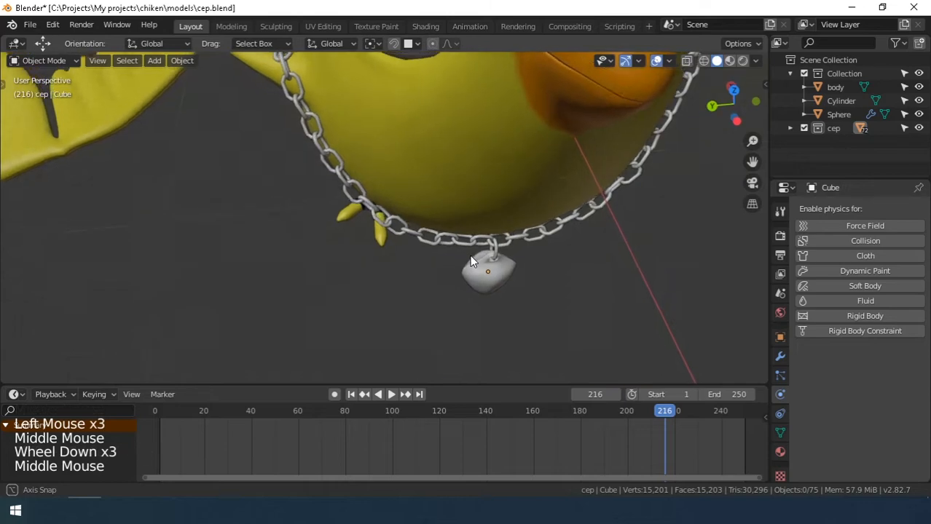
Select the connecting link together with the pendant and move both -0.0207 m along Y under the chain
{"action": "middle_click_drag", "start_coordinate": [441, 271], "coordinate": [429, 191], "text": "shift"}
{"action": "middle_click_drag", "start_coordinate": [429, 191], "coordinate": [416, 179]}
{"action": "scroll", "coordinate": [393, 193], "scroll_direction": "up", "scroll_amount": 5}
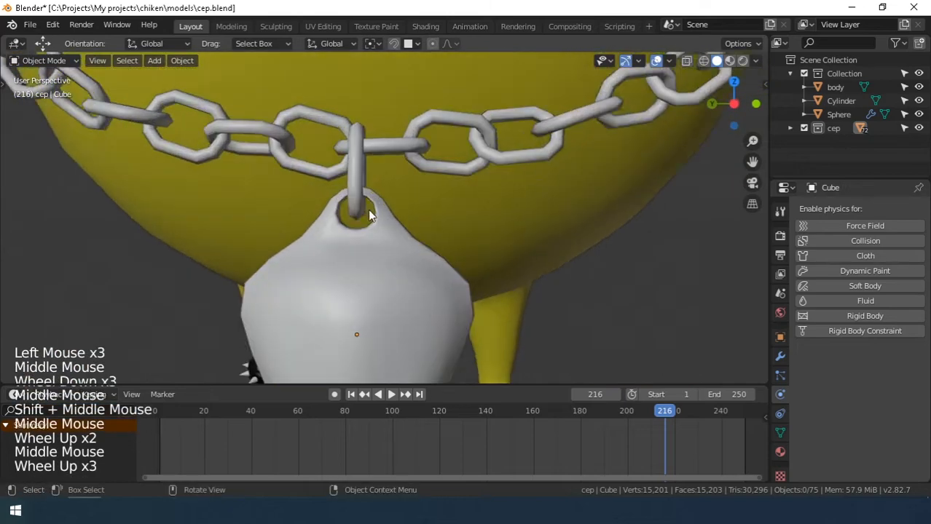
{"action": "middle_click_drag", "start_coordinate": [368, 210], "coordinate": [379, 217]}
{"action": "left_click", "coordinate": [380, 221]}
{"action": "left_click", "coordinate": [367, 255], "text": "shift"}
{"action": "left_click_drag", "start_coordinate": [354, 273], "coordinate": [370, 270]}
{"action": "scroll", "coordinate": [136, 218], "scroll_direction": "down", "scroll_amount": 3}
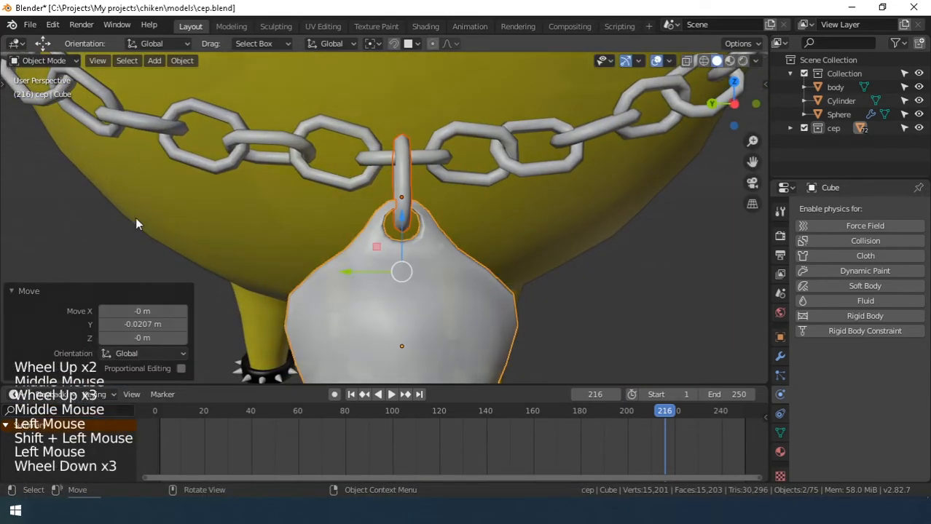
Bake the rigid body simulation of all the necklace's chain links to keyframes
{"action": "middle_click_drag", "start_coordinate": [136, 218], "coordinate": [260, 311]}
{"action": "scroll", "coordinate": [260, 312], "scroll_direction": "down", "scroll_amount": 3}
{"action": "mouse_move", "coordinate": [461, 264]}
{"action": "middle_mouse_down"}
{"action": "mouse_move", "coordinate": [506, 277]}
{"action": "mouse_move", "coordinate": [459, 257]}
{"action": "mouse_move", "coordinate": [363, 243]}
{"action": "mouse_move", "coordinate": [454, 252]}
{"action": "middle_mouse_up"}
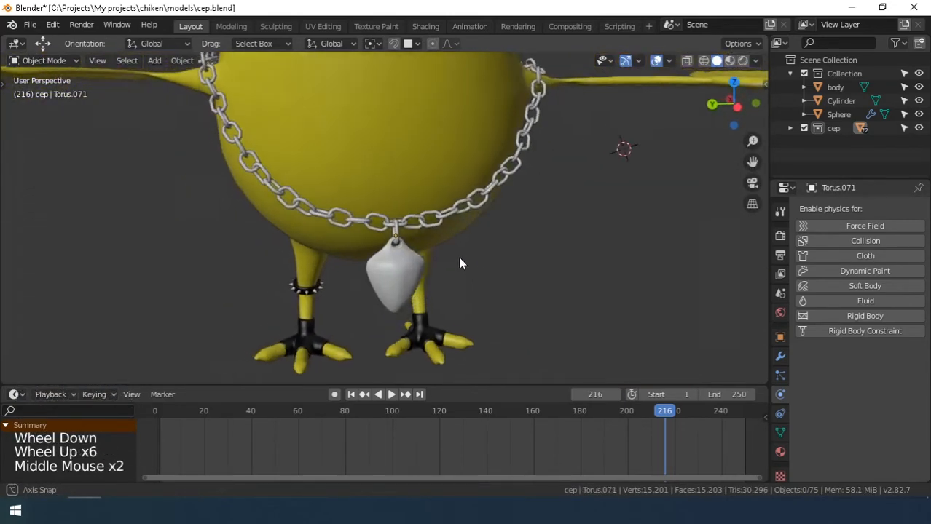
{"action": "scroll", "coordinate": [449, 258], "scroll_direction": "down", "scroll_amount": 7}
{"action": "scroll", "coordinate": [446, 248], "scroll_direction": "up", "scroll_amount": 1}
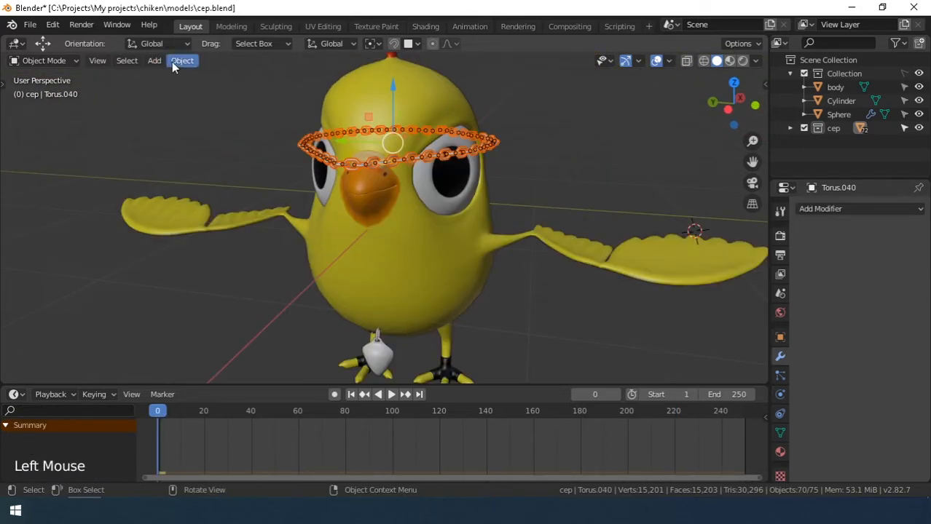
{"action": "left_click", "coordinate": [173, 61]}
{"action": "mouse_move", "coordinate": [225, 380]}
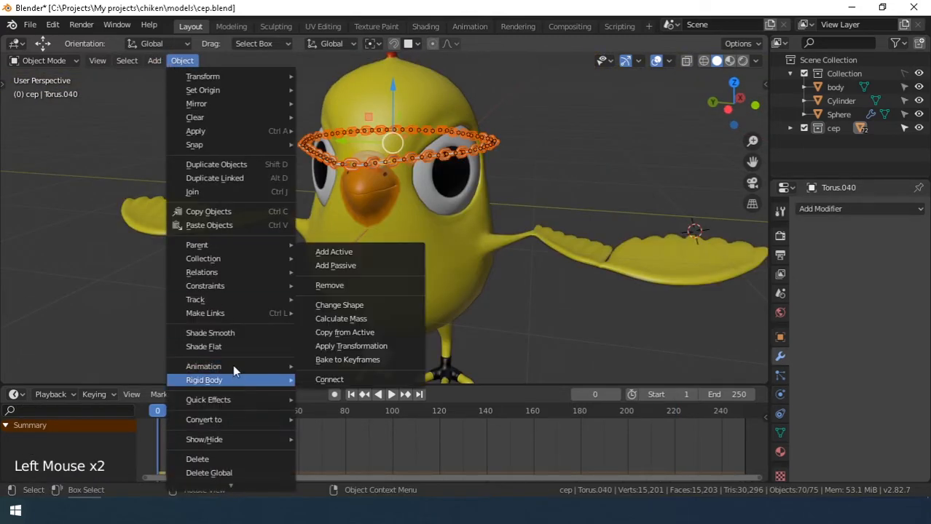
{"action": "left_click", "coordinate": [338, 360]}
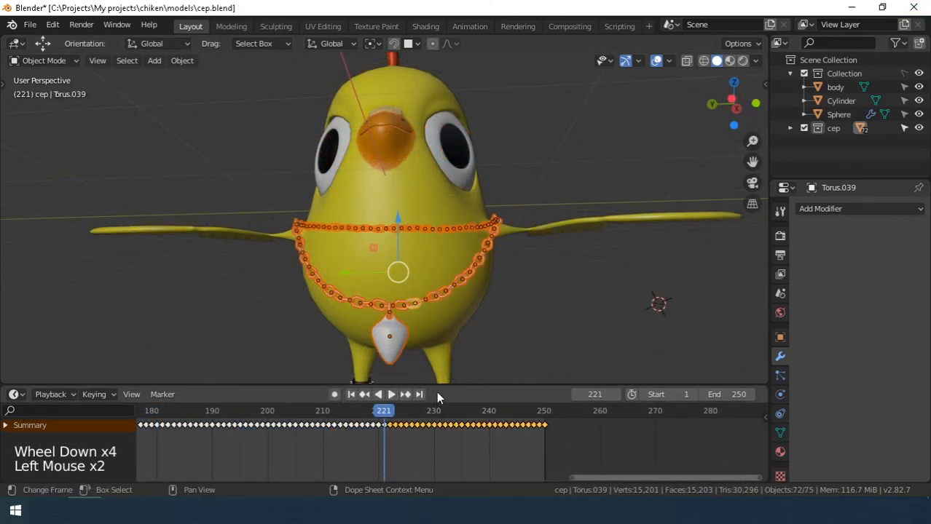
Delete the baked keyframes after frame 221 and select all the keyframes before that frame
{"action": "key", "text": "Delete"}
{"action": "left_click", "coordinate": [366, 408]}
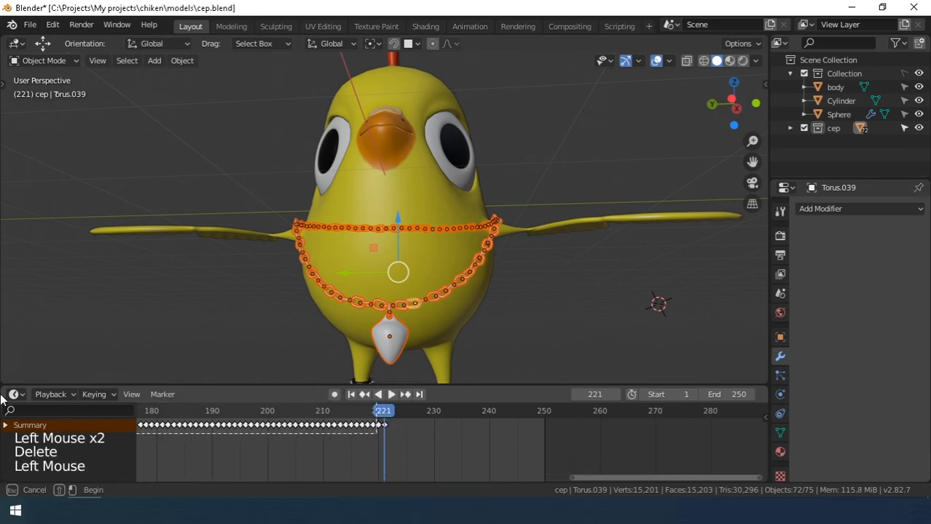
{"action": "scroll", "coordinate": [275, 441], "scroll_direction": "down", "scroll_amount": 15}
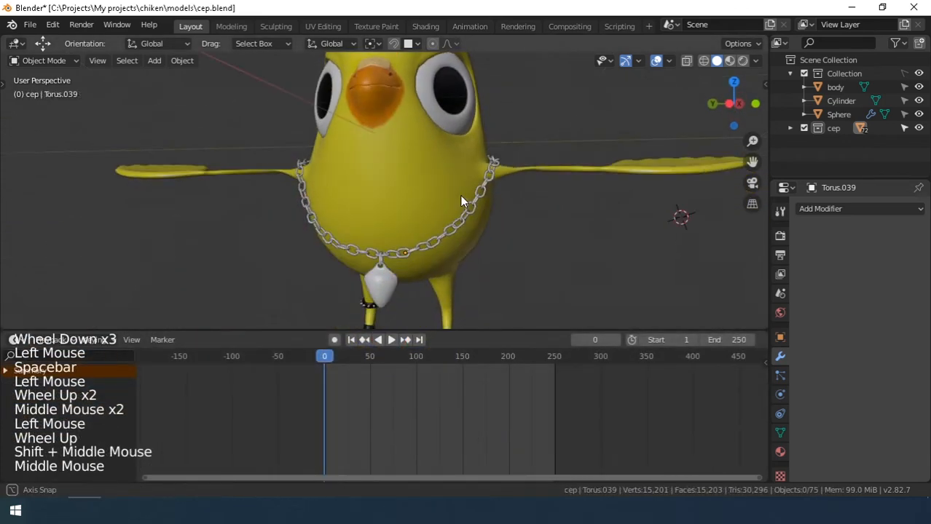
Examine the draped necklace and its pendant on the chicken from the front, up close and from the side
{"action": "middle_click_drag", "start_coordinate": [459, 195], "coordinate": [463, 157]}
{"action": "scroll", "coordinate": [428, 266], "scroll_direction": "up", "scroll_amount": 3}
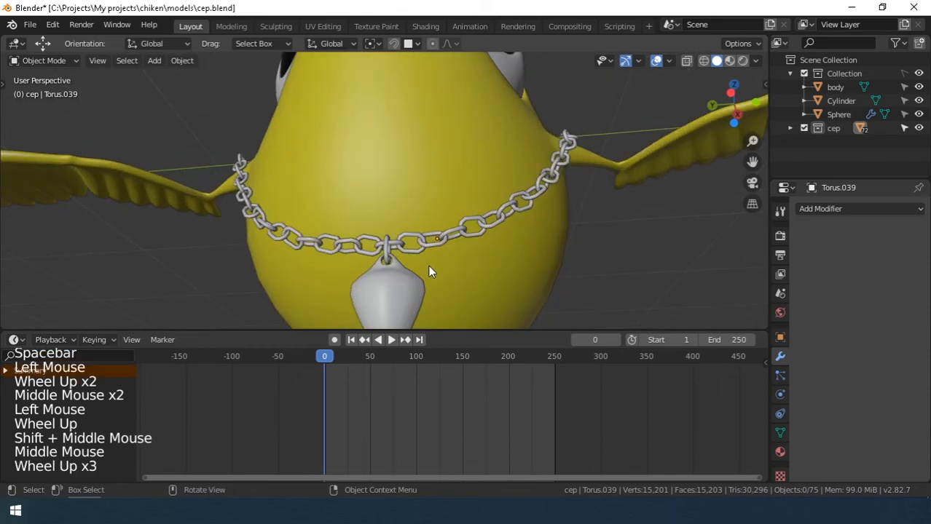
{"action": "middle_click_drag", "start_coordinate": [428, 265], "coordinate": [449, 284]}
{"action": "scroll", "coordinate": [423, 270], "scroll_direction": "up", "scroll_amount": 1}
{"action": "scroll", "coordinate": [389, 277], "scroll_direction": "down", "scroll_amount": 3}
{"action": "scroll", "coordinate": [389, 277], "scroll_direction": "down", "scroll_amount": 4}
{"action": "middle_click_drag", "start_coordinate": [389, 277], "coordinate": [429, 231]}
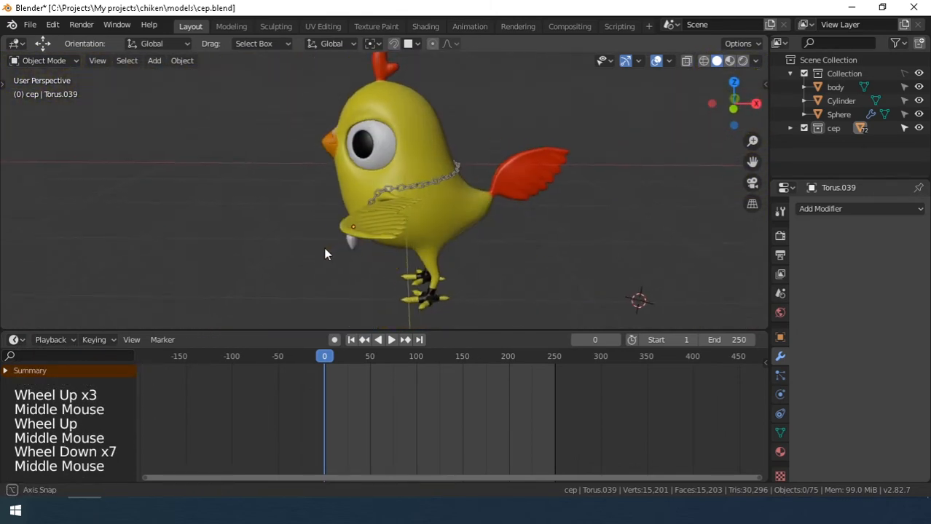